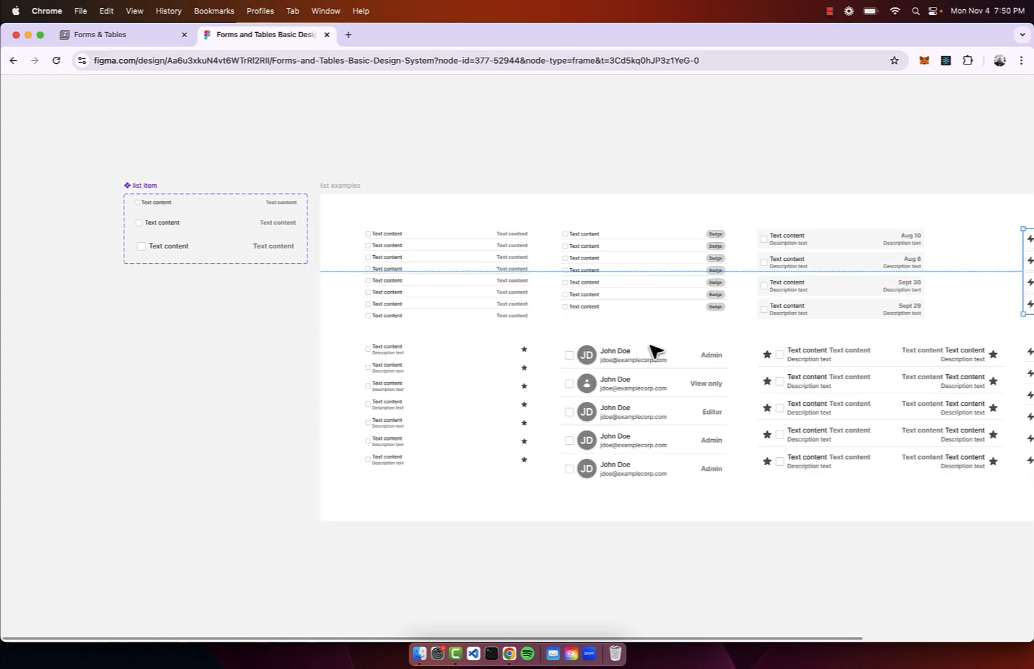
# - Clear the current selection and show the editor's interface panels
pyautogui.click(368, 286)
pyautogui.scroll(5, 329, 249)
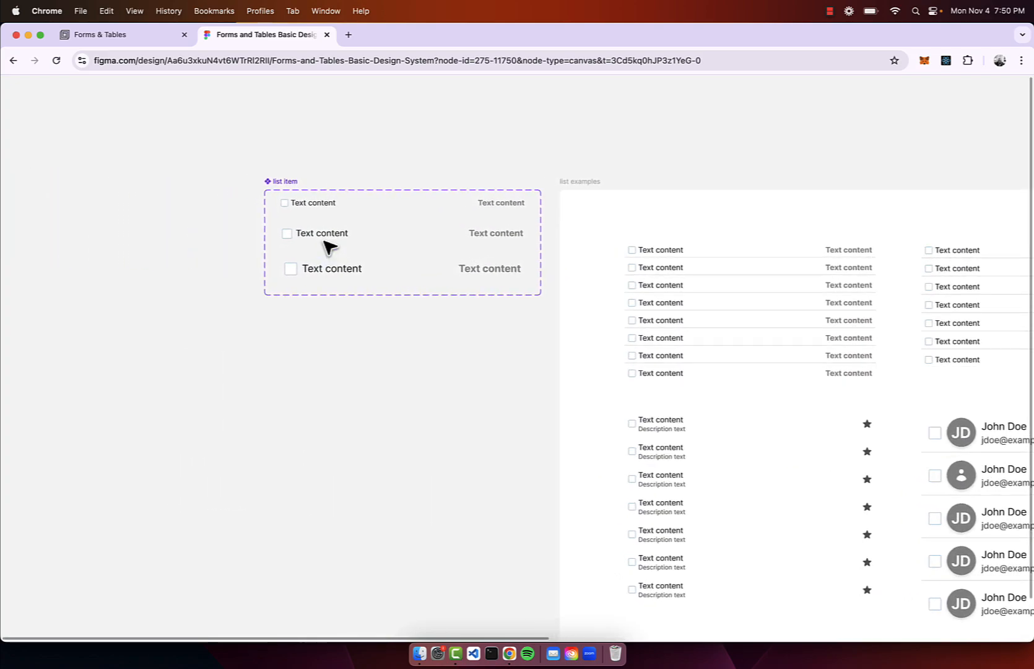
pyautogui.press('super+backslash')
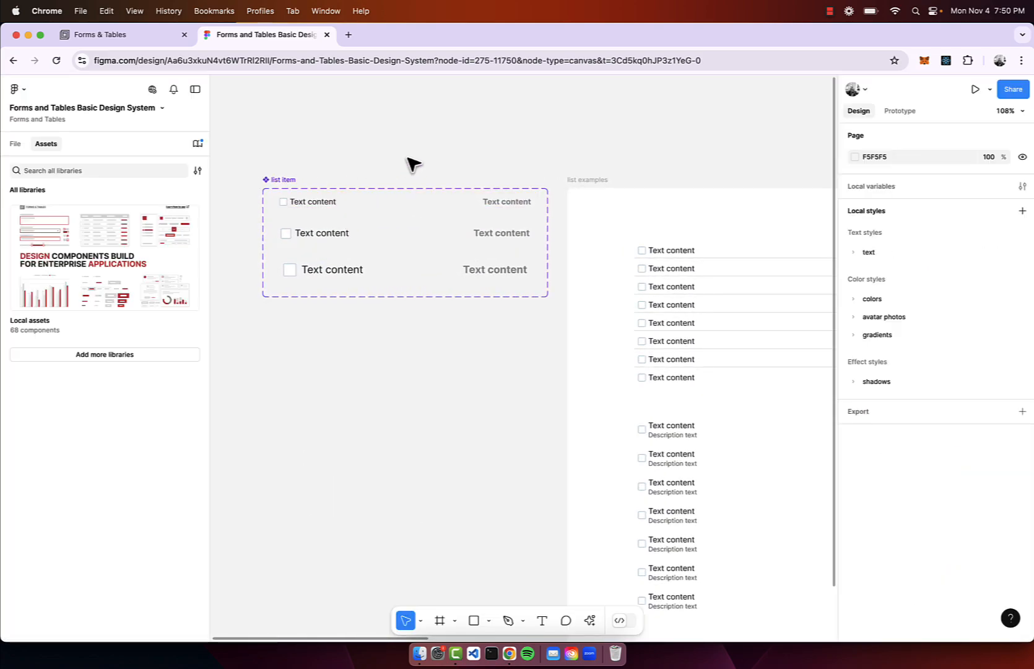
# - Copy the md variant of the list item onto the empty canvas below the component set
pyautogui.scroll(-3, 410, 161)
pyautogui.click(446, 180)
pyautogui.moveTo(449, 193); pyautogui.dragTo(424, 302)
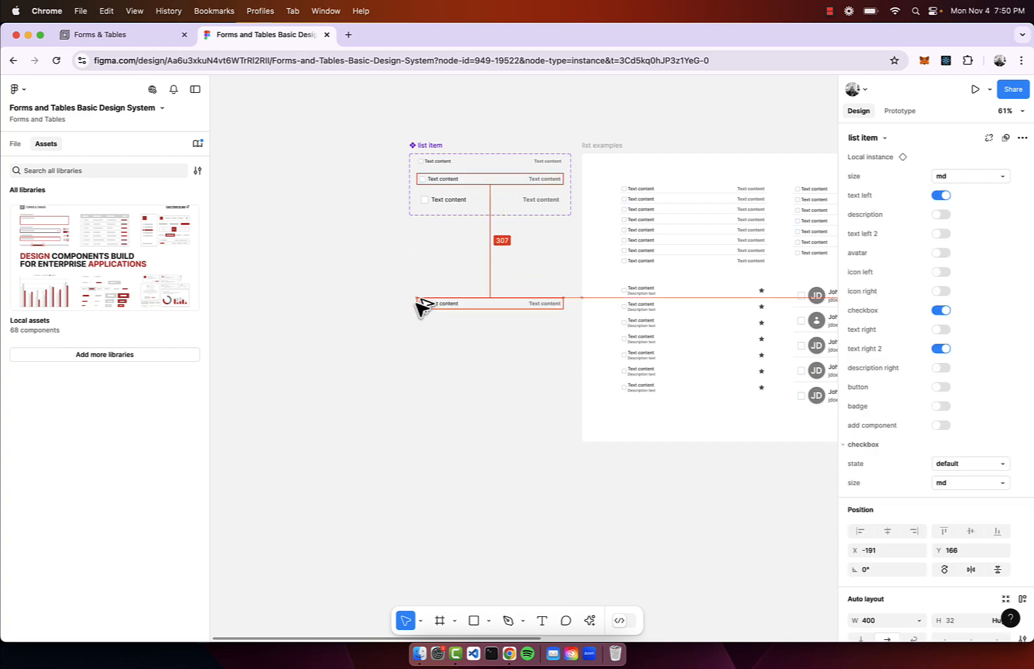
# - Place a list item from the local lists assets on the canvas and delete it again
pyautogui.click(64, 258)
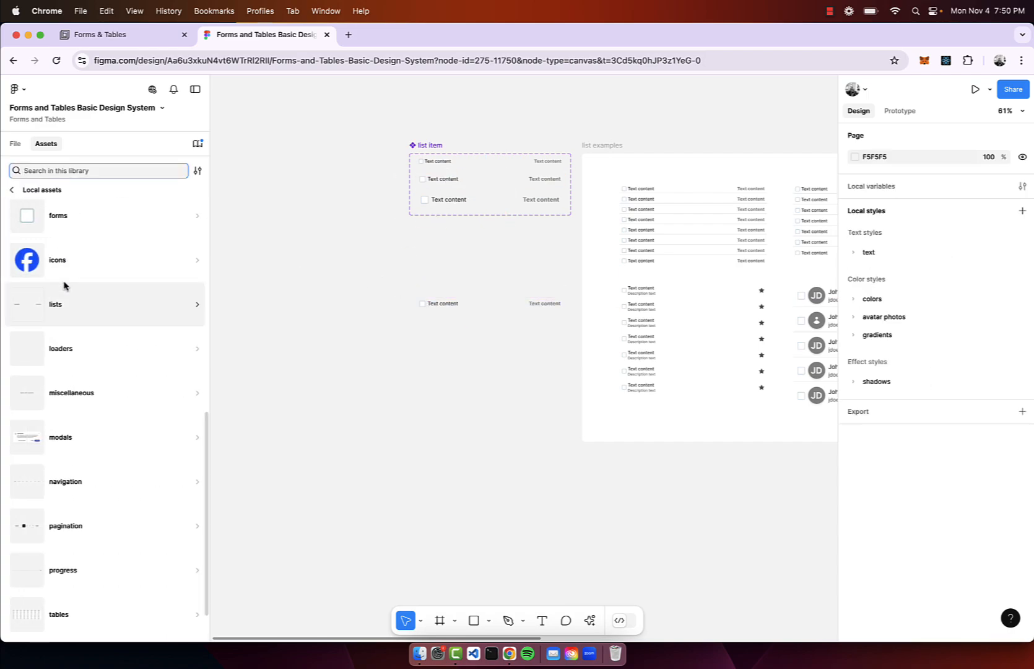
pyautogui.click(65, 302)
pyautogui.moveTo(62, 219); pyautogui.dragTo(311, 334)
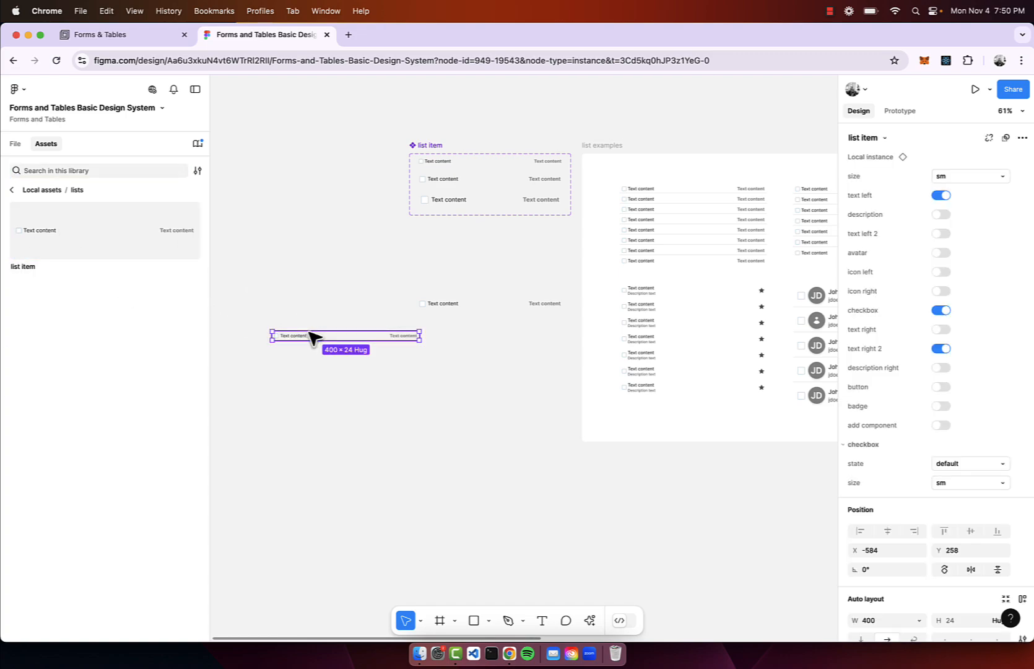
pyautogui.press('Delete')
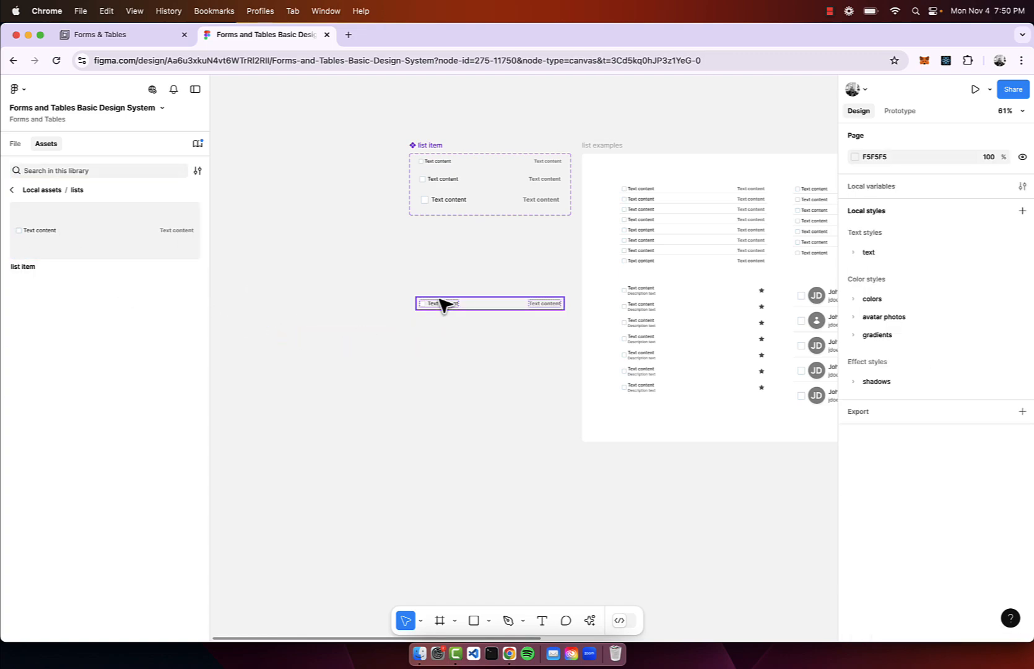
# - Move the md list item copy and duplicate it downward into a gapless stack of eight rows
pyautogui.scroll(5, 442, 298)
pyautogui.moveTo(457, 302); pyautogui.dragTo(384, 291)
pyautogui.moveTo(384, 290); pyautogui.dragTo(383, 316)
pyautogui.press('super+d')
pyautogui.press('super+d')
pyautogui.press('super+d')
pyautogui.press('super+d')
pyautogui.press('super+d')
pyautogui.press('super+d')
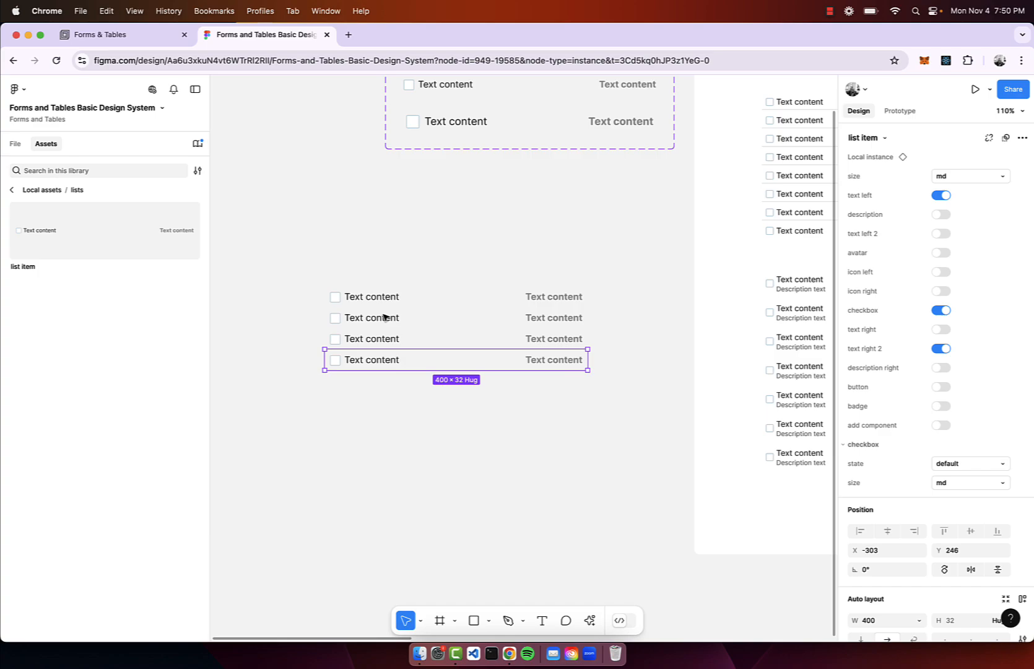
# - Wrap the eight list items in an auto layout frame with fill width and widen it to about 484 px
pyautogui.moveTo(300, 268); pyautogui.dragTo(611, 477)
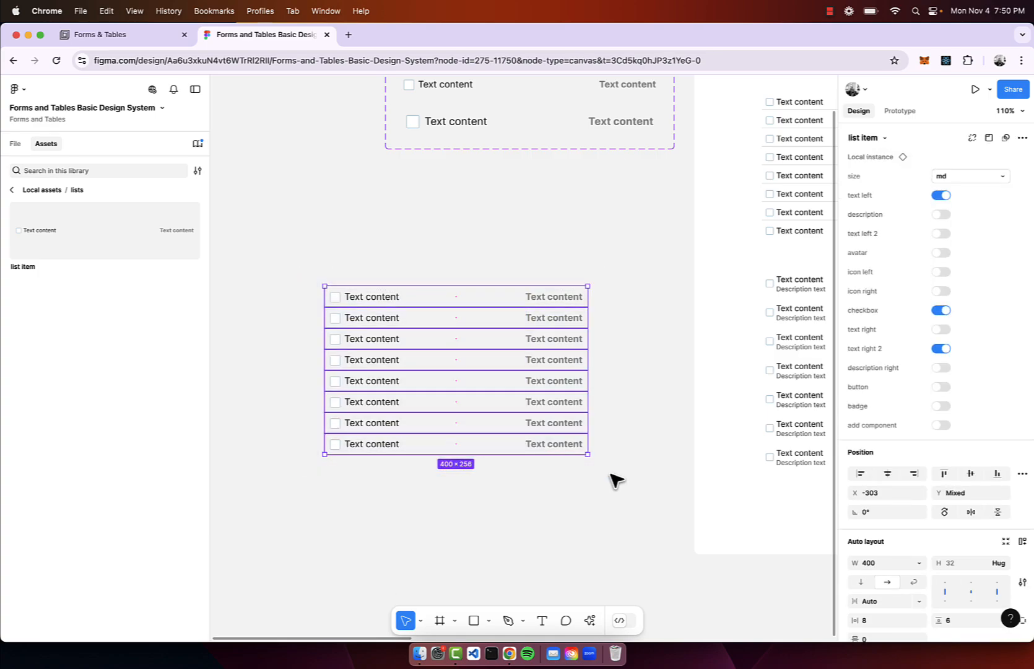
pyautogui.hotkey('shift', 'a')
pyautogui.press('Return')
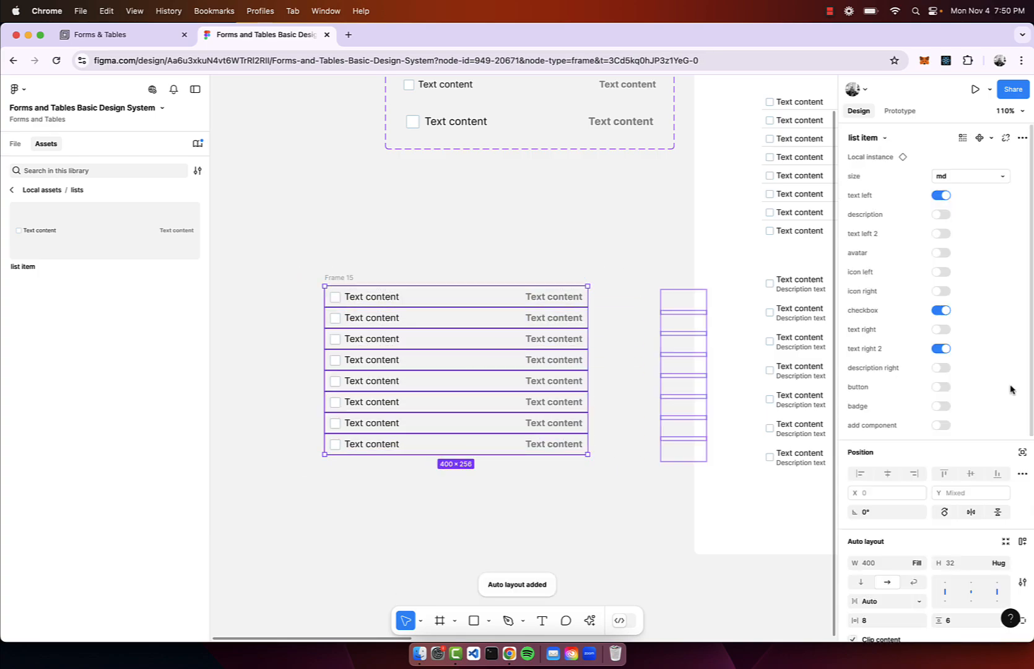
pyautogui.scroll(-3, 993, 491)
pyautogui.click(920, 491)
pyautogui.click(396, 260)
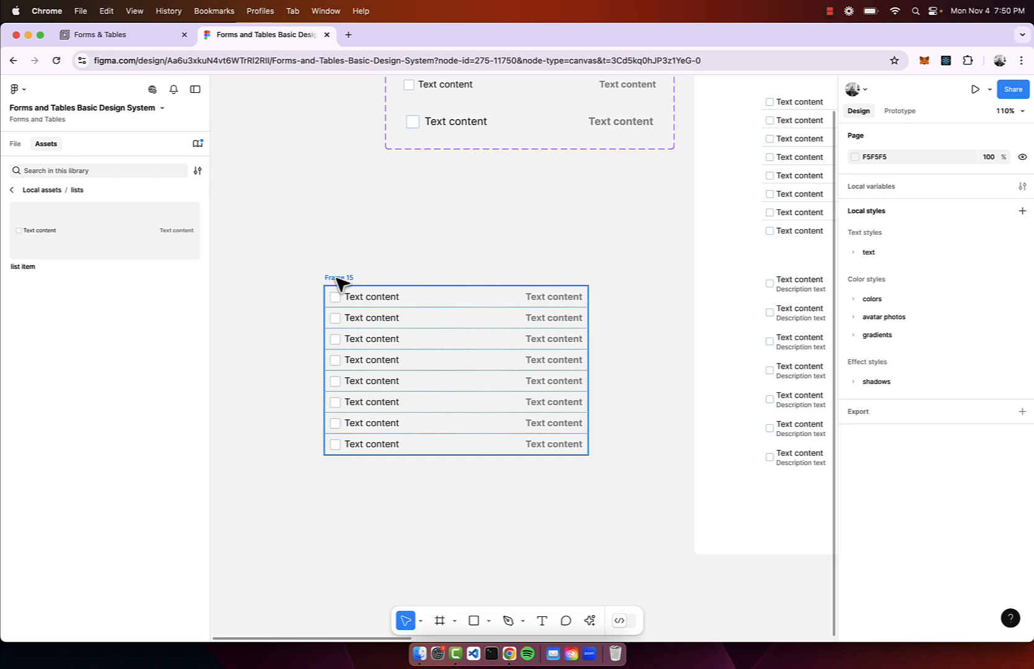
pyautogui.click(338, 278)
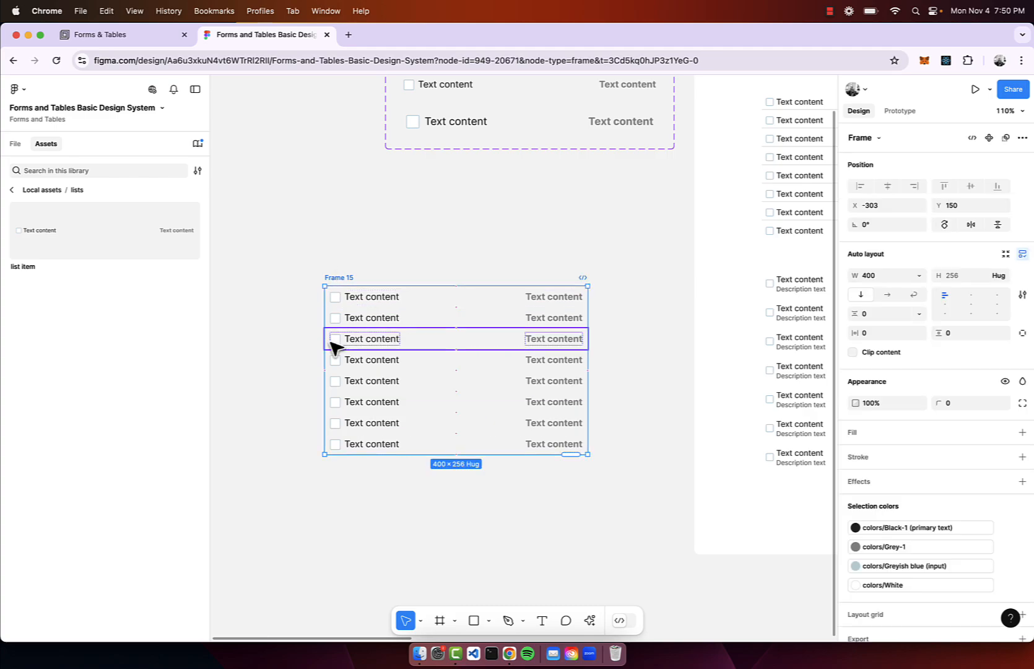
pyautogui.moveTo(325, 344)
pyautogui.mouseDown()
pyautogui.moveTo(255, 344)
pyautogui.moveTo(377, 341)
pyautogui.moveTo(328, 335)
pyautogui.mouseUp()
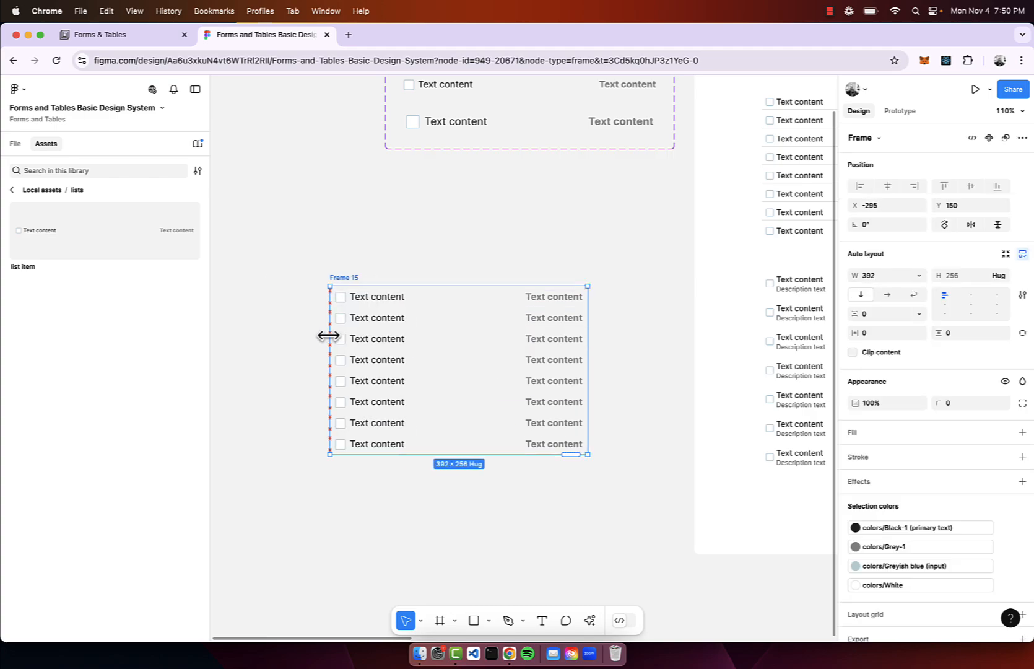
# - Turn on description, text left 2, avatar, icon left and icon right for all rows in the frame
pyautogui.press('Return')
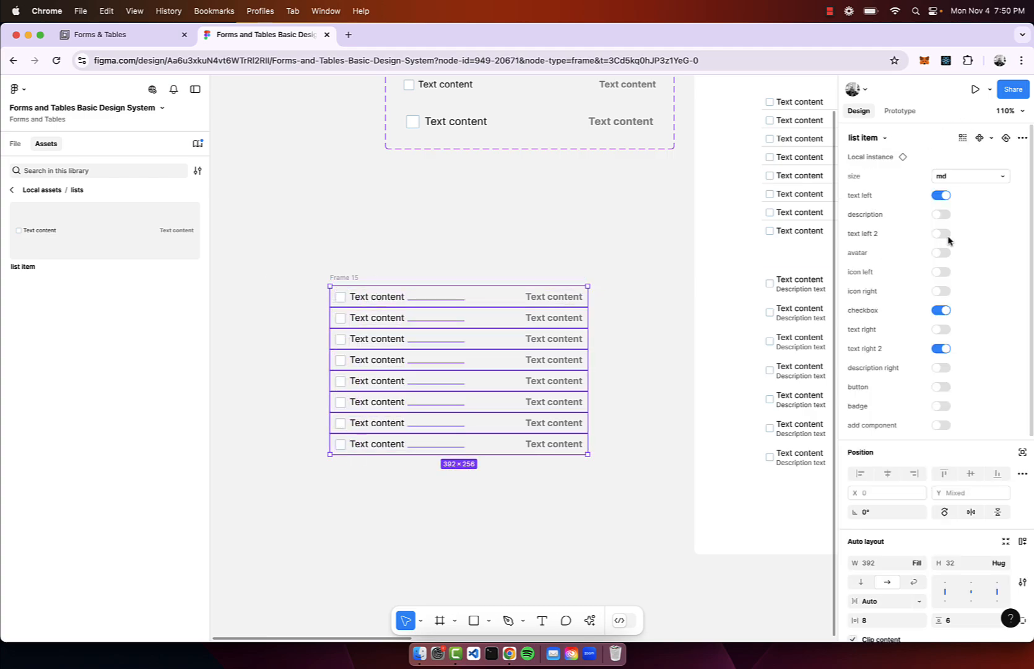
pyautogui.click(941, 214)
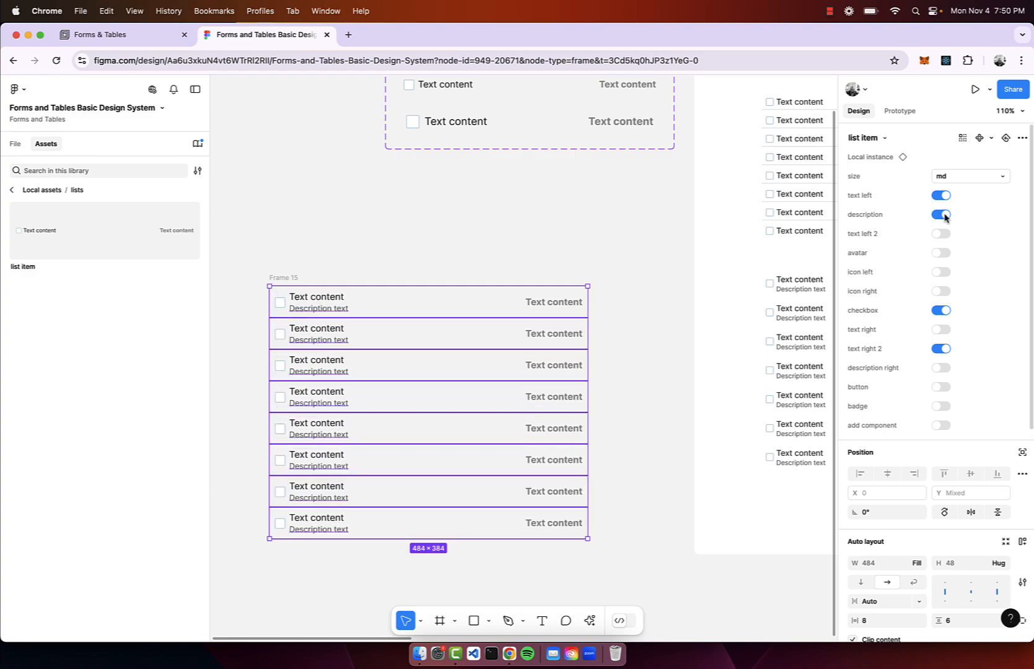
pyautogui.click(941, 235)
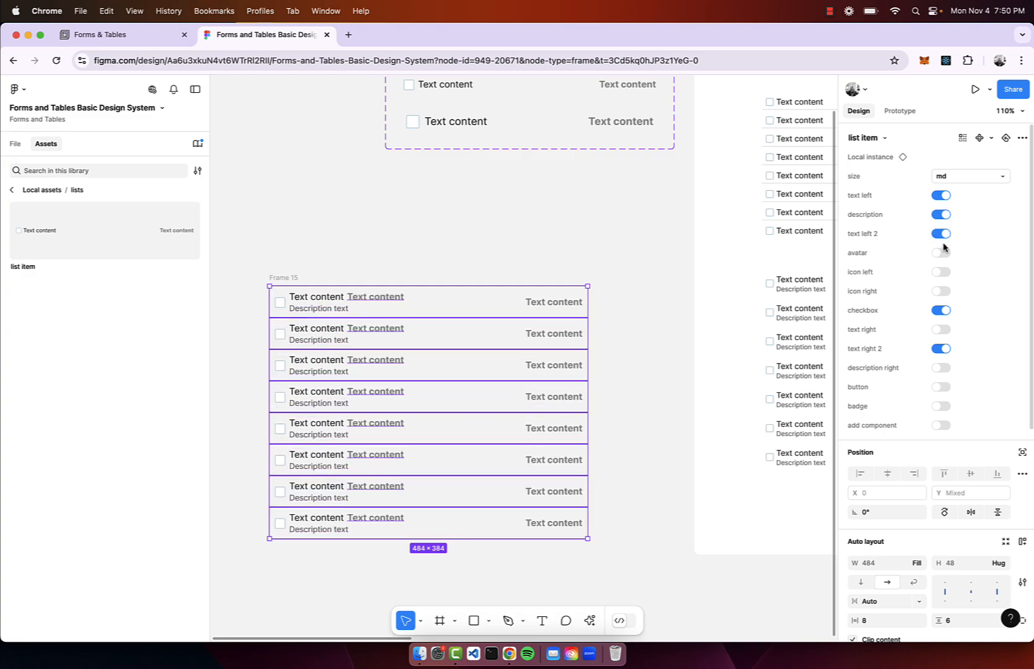
pyautogui.click(942, 252)
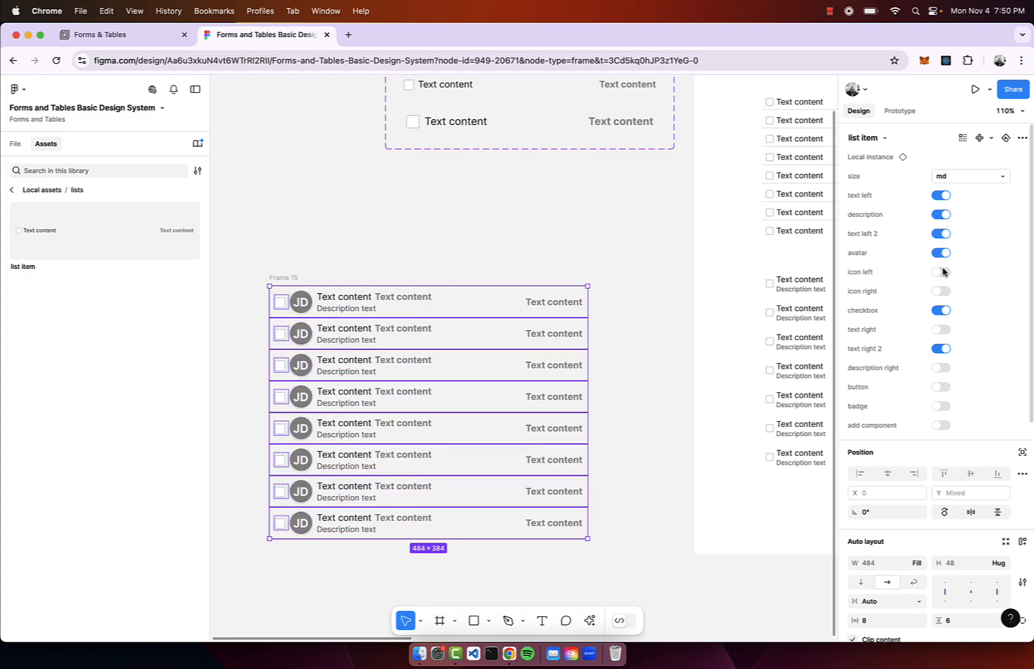
pyautogui.click(941, 272)
pyautogui.click(941, 291)
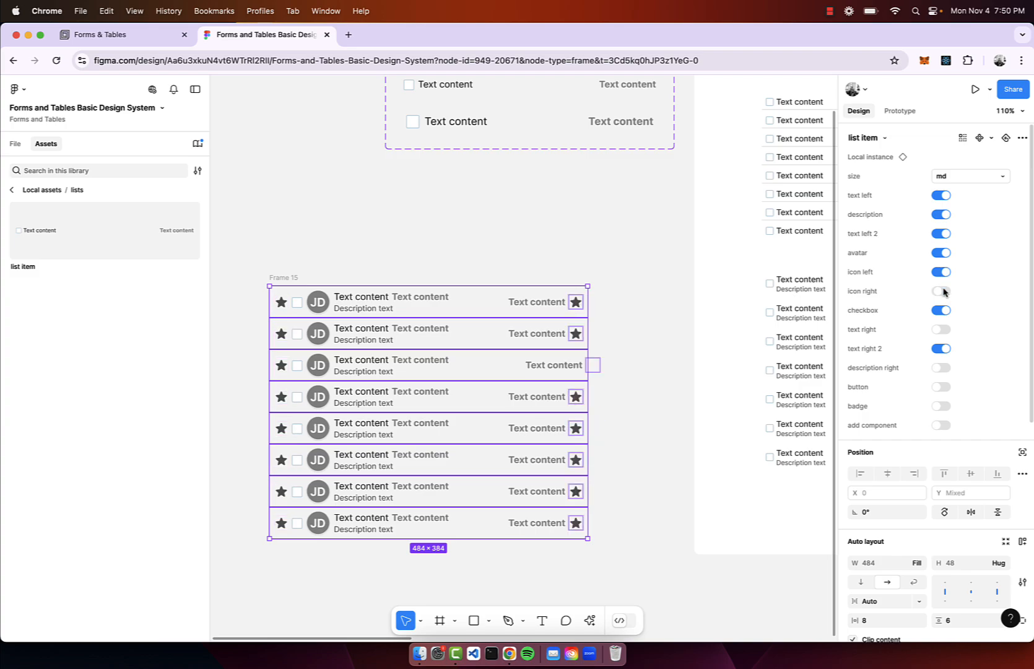
# - Toggle the rows' checkbox off and back on, and turn on text right and description right
pyautogui.click(941, 311)
pyautogui.click(940, 311)
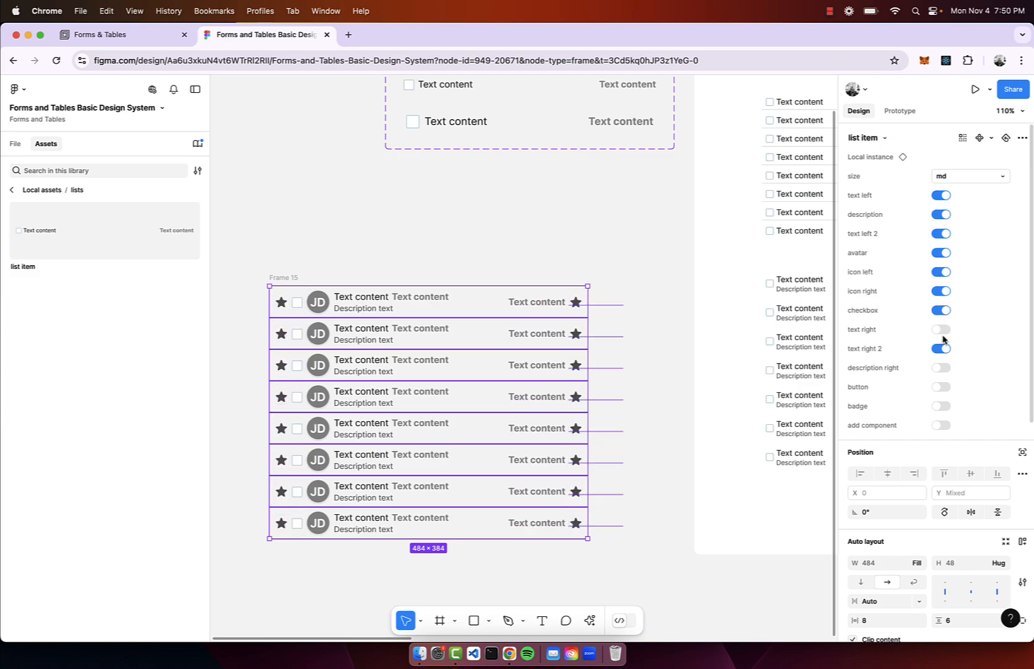
pyautogui.click(943, 333)
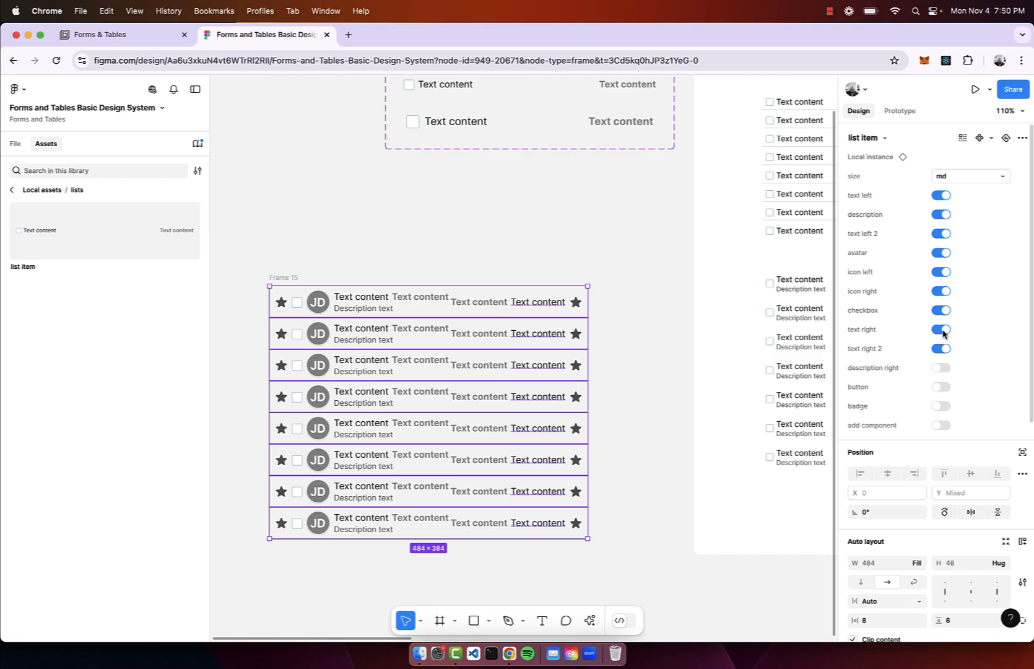
pyautogui.scroll(-3, 445, 259)
pyautogui.hscroll(-2, 444, 259)
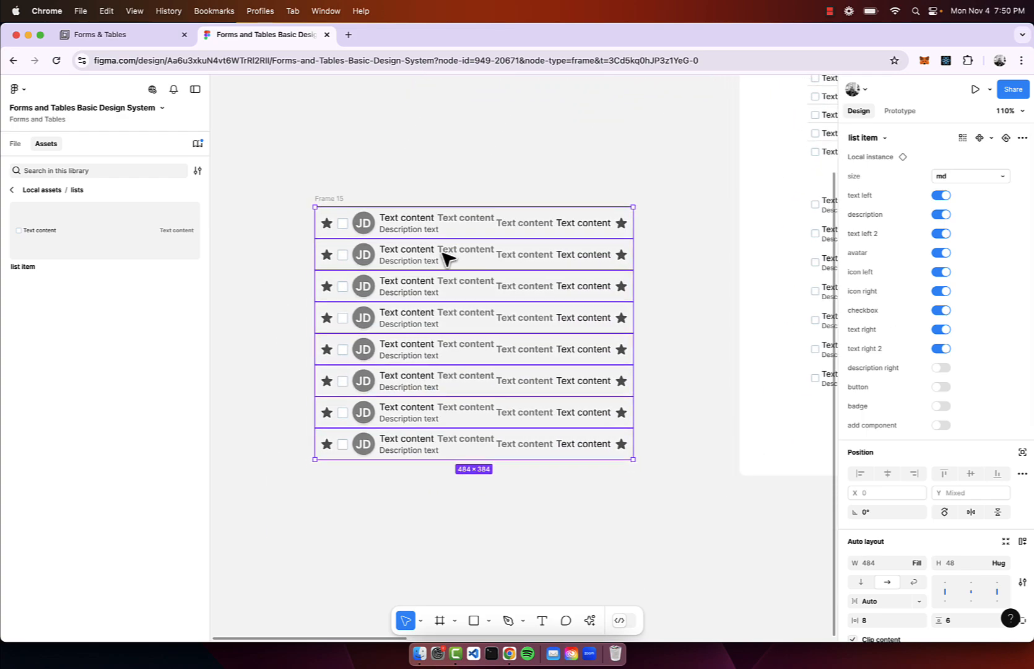
pyautogui.click(941, 368)
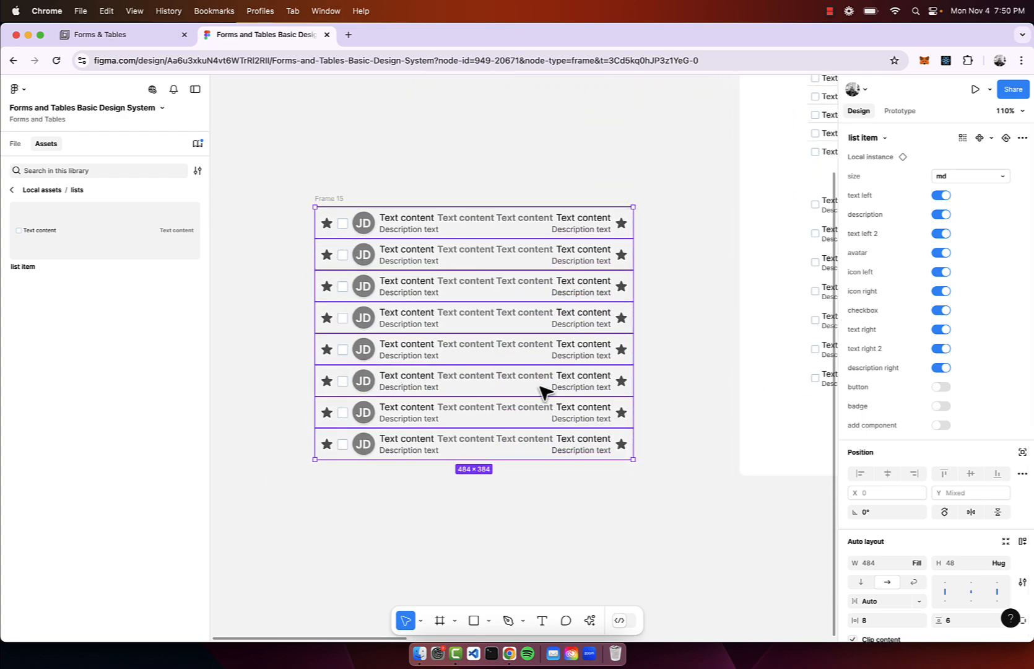
# - Turn off description right, text right 2, text right and checkbox for all rows, and turn on the button
pyautogui.scroll(5, 540, 380)
pyautogui.hscroll(1, 520, 372)
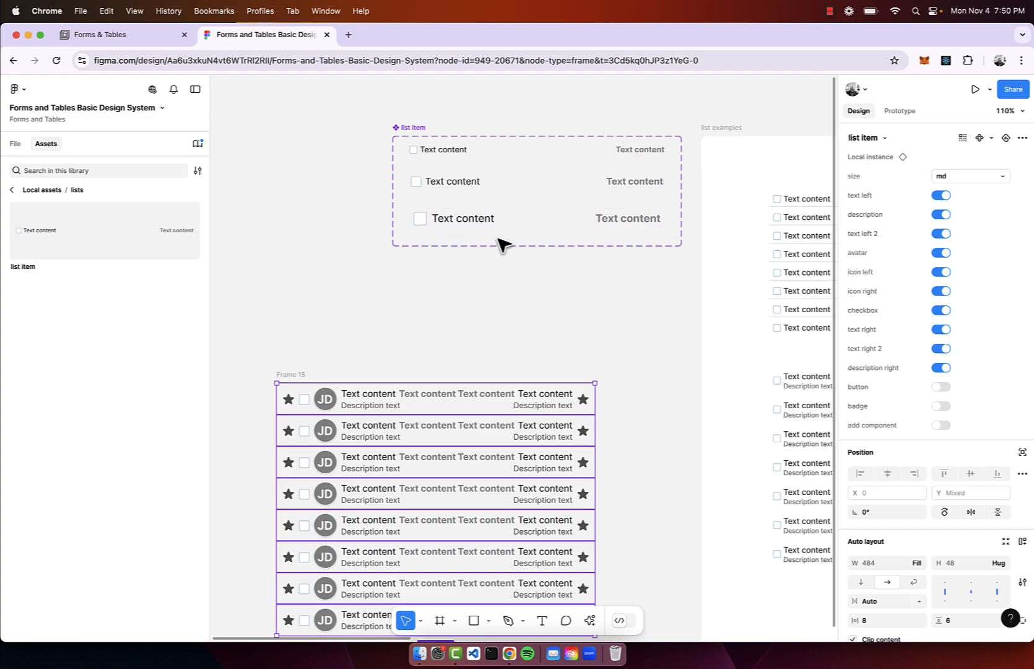
pyautogui.scroll(-3, 498, 239)
pyautogui.hscroll(-2, 499, 238)
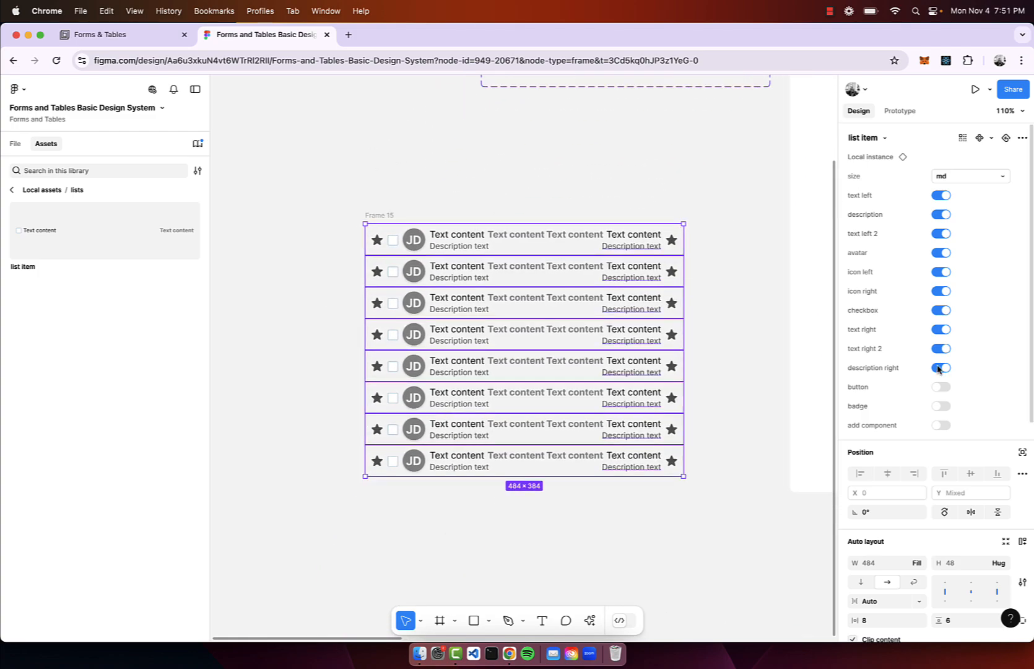
pyautogui.click(941, 368)
pyautogui.click(941, 348)
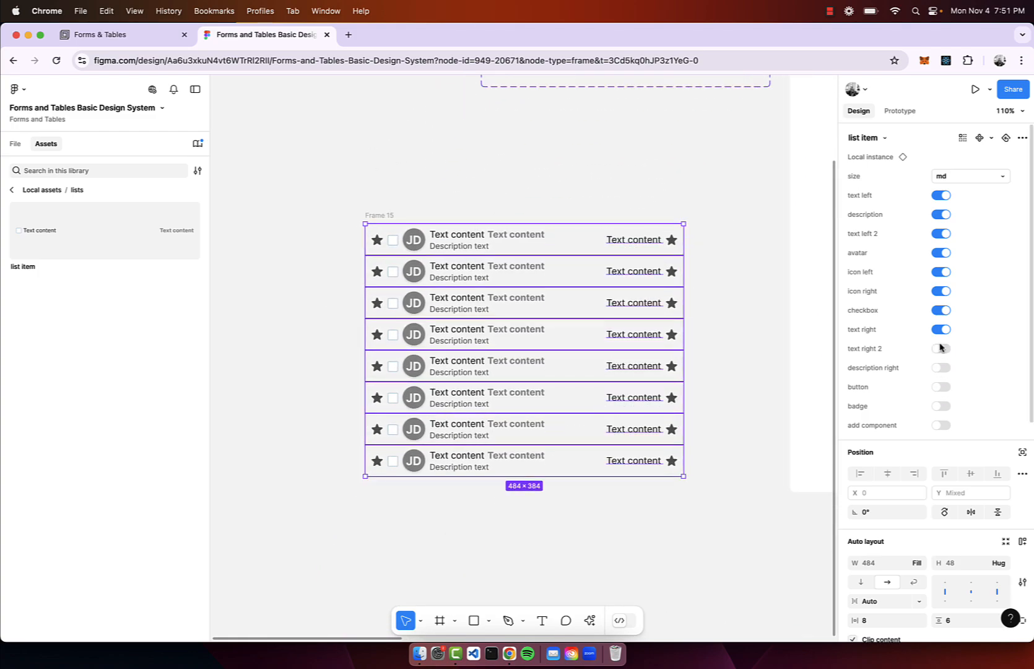
pyautogui.click(942, 330)
pyautogui.click(941, 310)
pyautogui.click(941, 387)
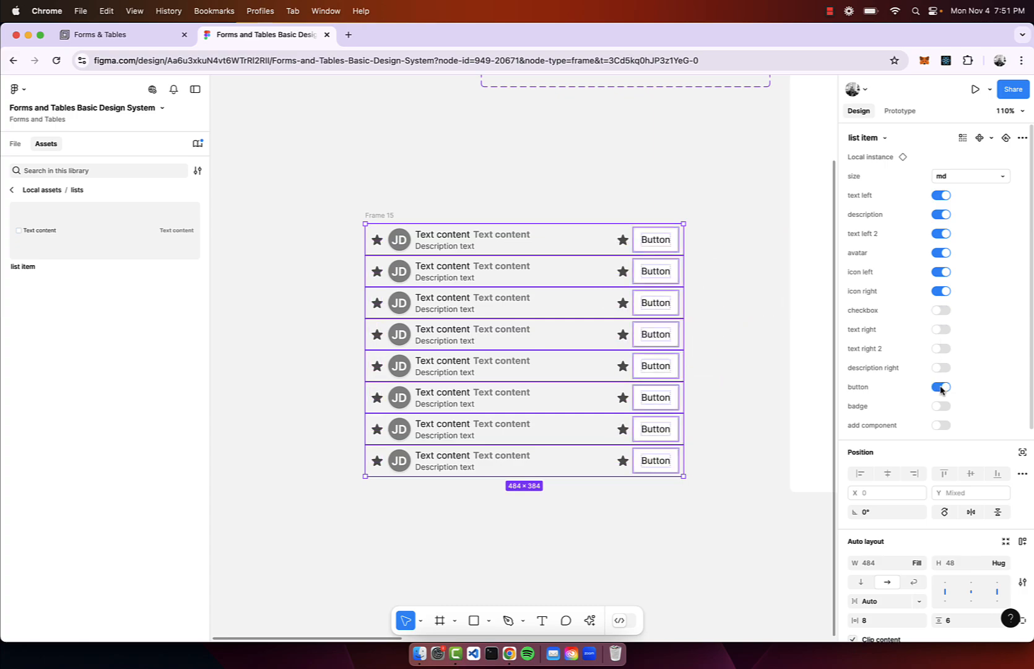
# - Hide the rows' button, try the badge and the add component option, and delete the test rows
pyautogui.click(941, 387)
pyautogui.click(941, 406)
pyautogui.click(941, 406)
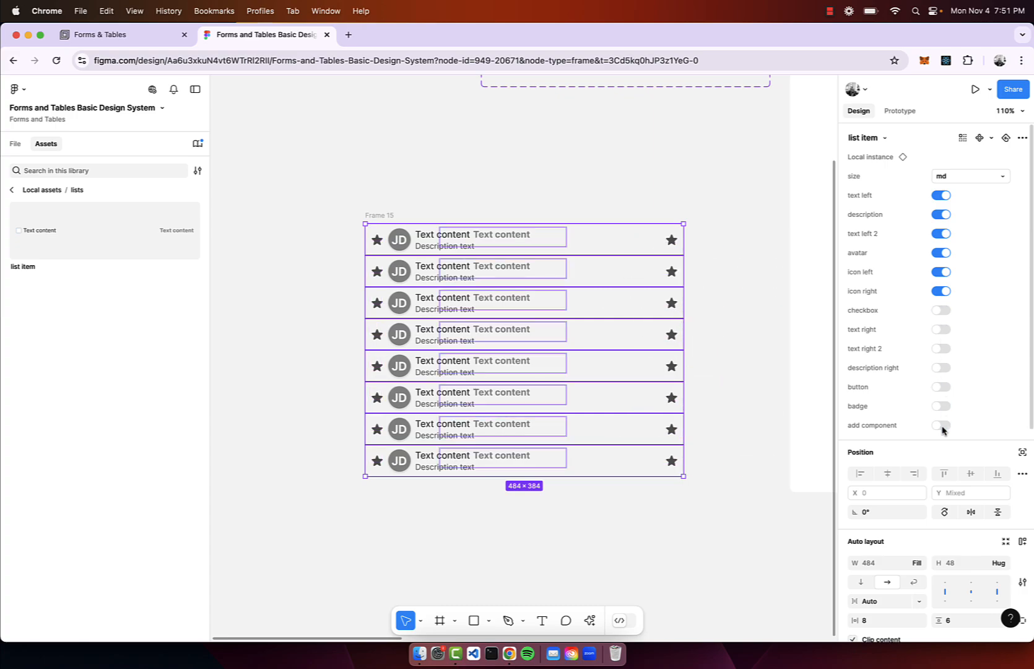
pyautogui.click(941, 426)
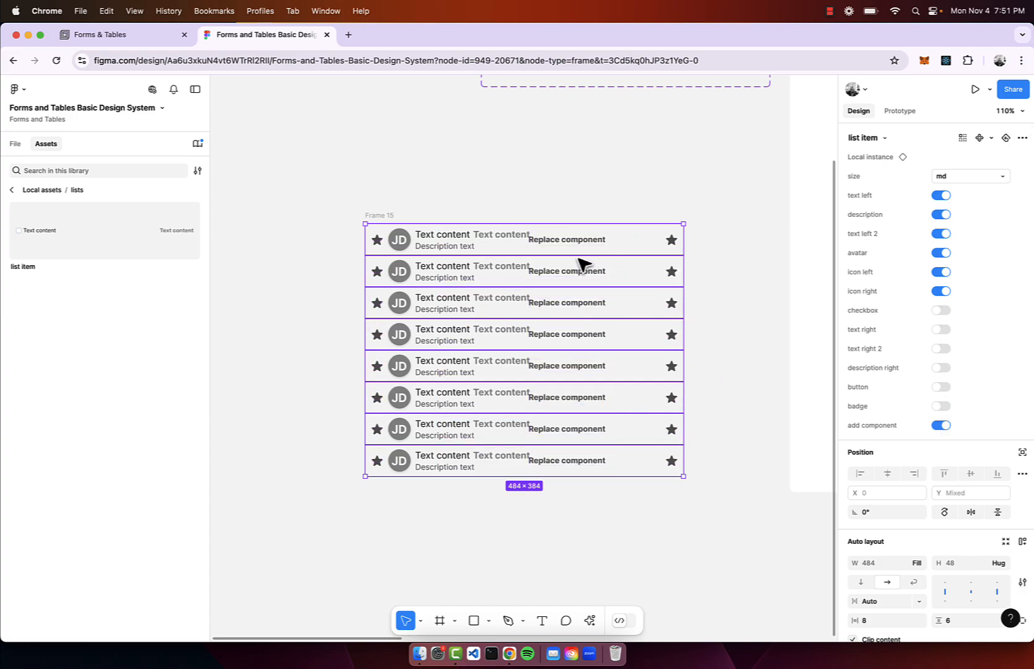
pyautogui.press('Delete')
# - Examine the list examples, especially the list with checkboxes, avatars, names, e-mails and roles
pyautogui.scroll(-5, 359, 217)
pyautogui.hscroll(4, 360, 217)
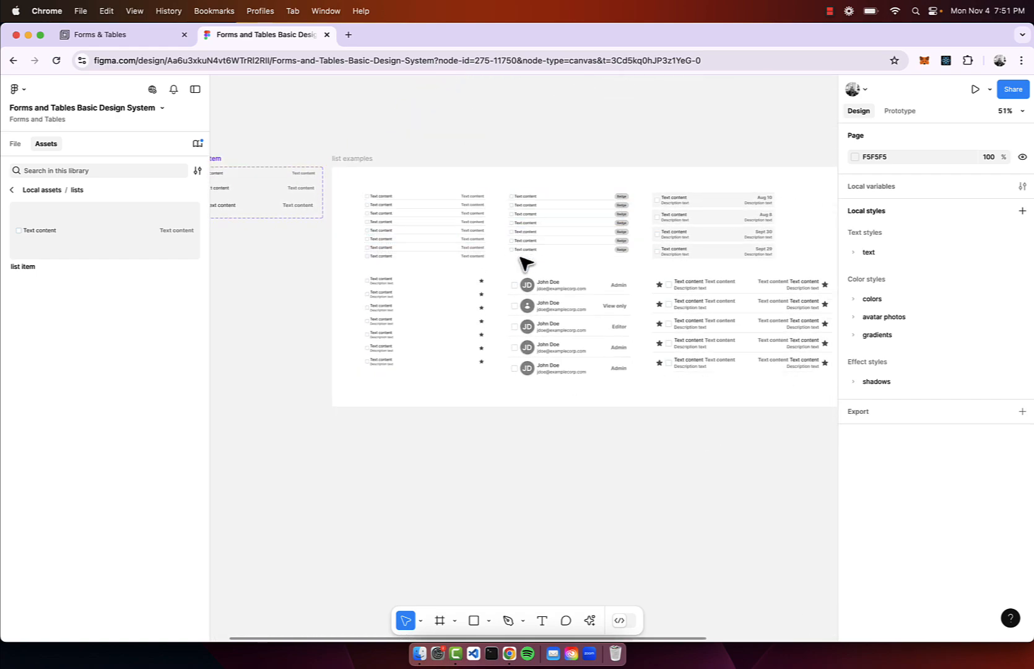
pyautogui.scroll(5, 525, 264)
pyautogui.scroll(-3, 527, 260)
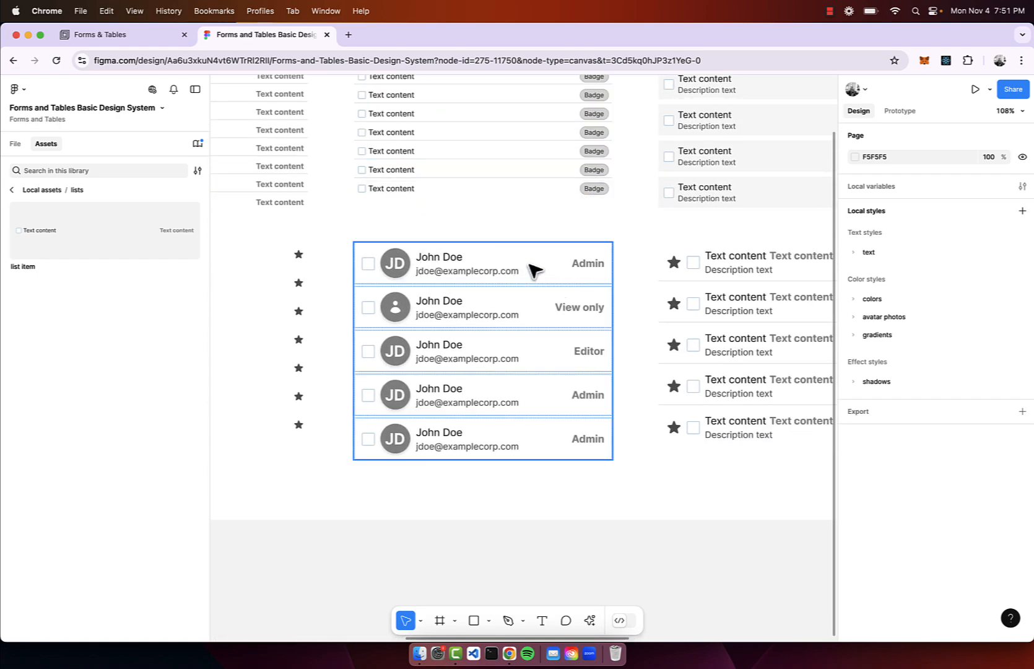
pyautogui.scroll(-3, 564, 381)
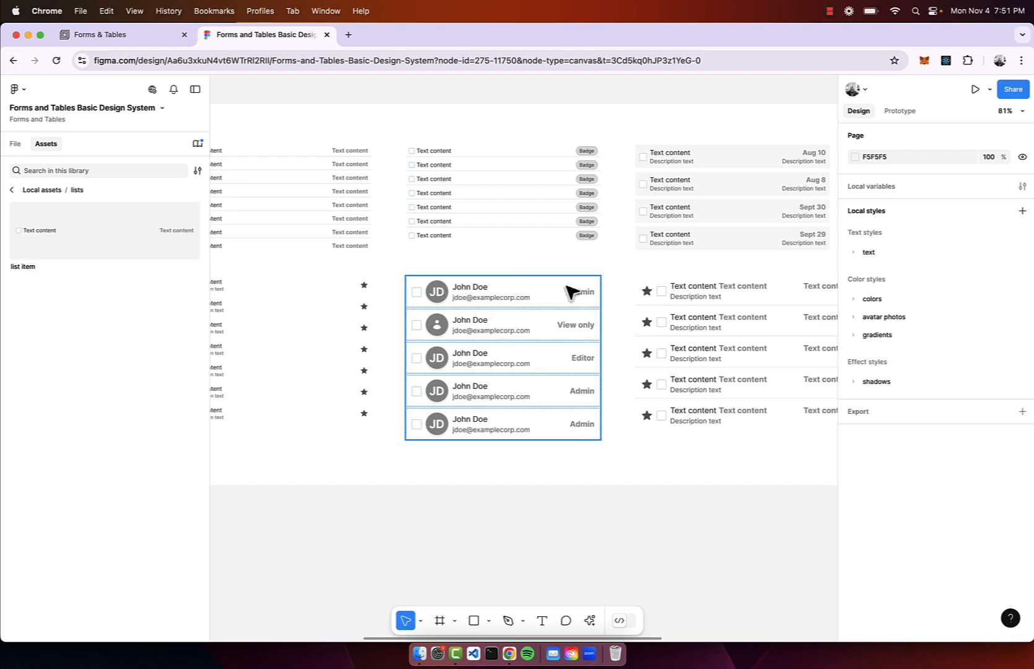
pyautogui.scroll(3, 585, 309)
pyautogui.scroll(-5, 491, 307)
pyautogui.hscroll(-6, 492, 307)
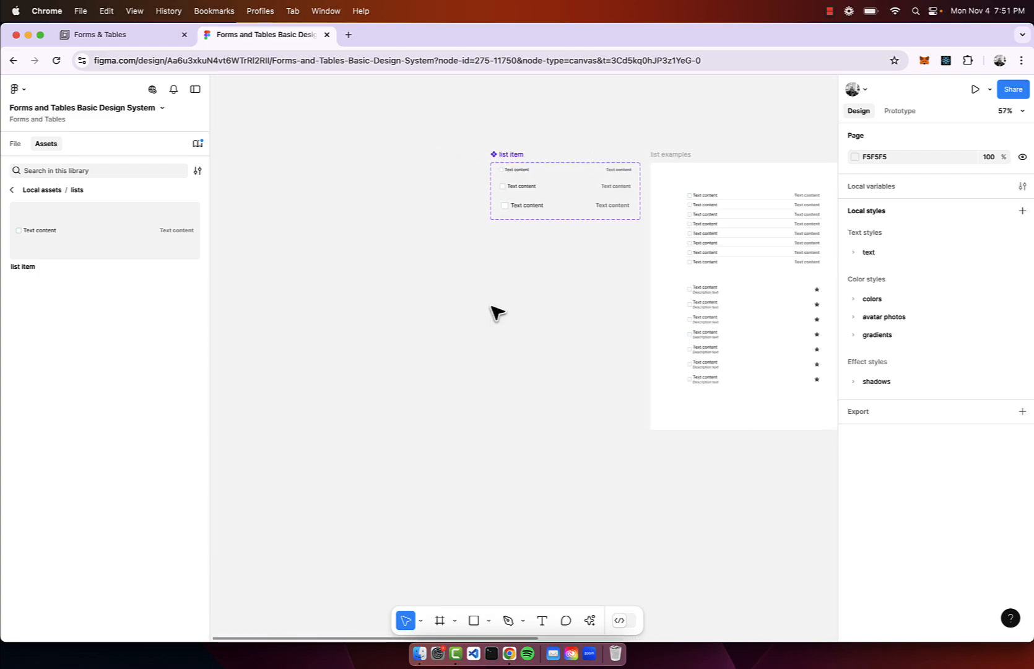
# - Copy the lg variant of the list item onto the empty canvas below the component set
pyautogui.click(537, 206)
pyautogui.moveTo(535, 203); pyautogui.dragTo(439, 329)
pyautogui.scroll(5, 439, 329)
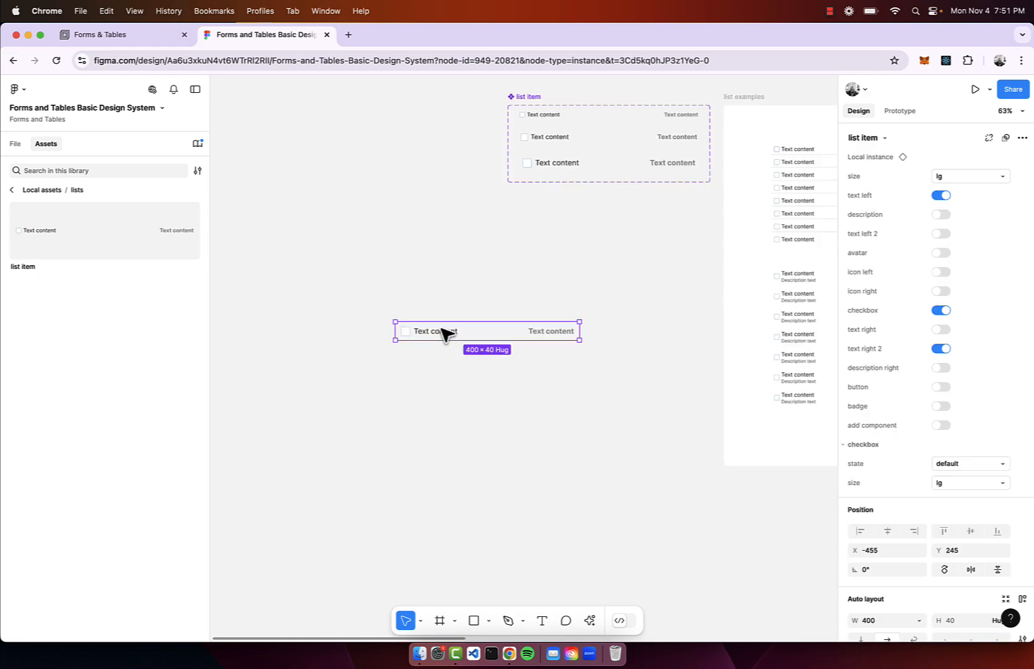
# - Keep the list item copy at size lg, hide its checkbox and show its avatar
pyautogui.click(964, 176)
pyautogui.click(994, 226)
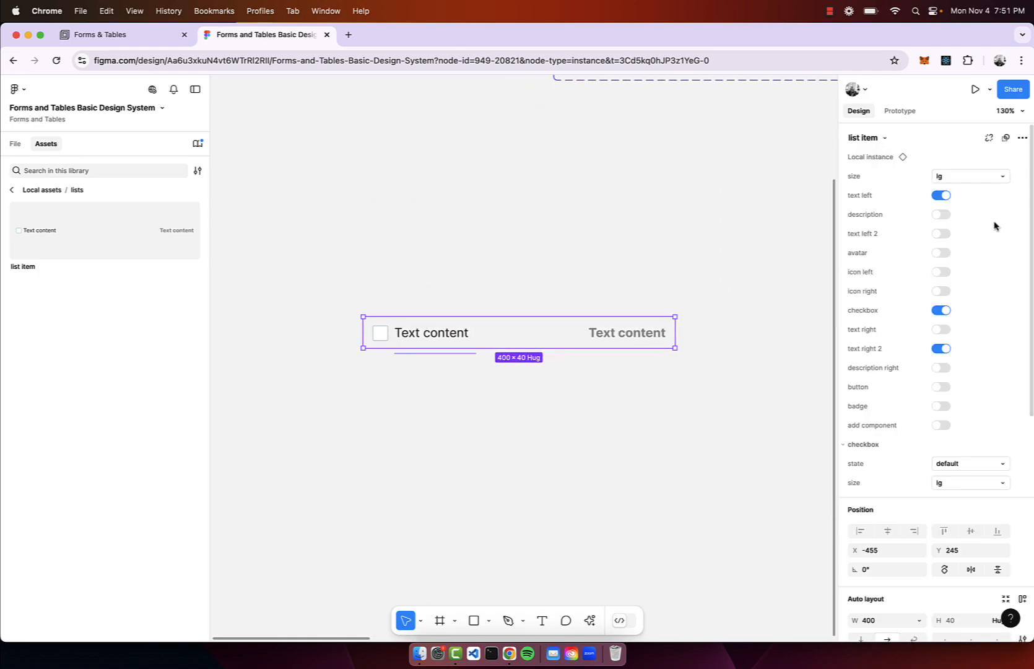
pyautogui.click(940, 311)
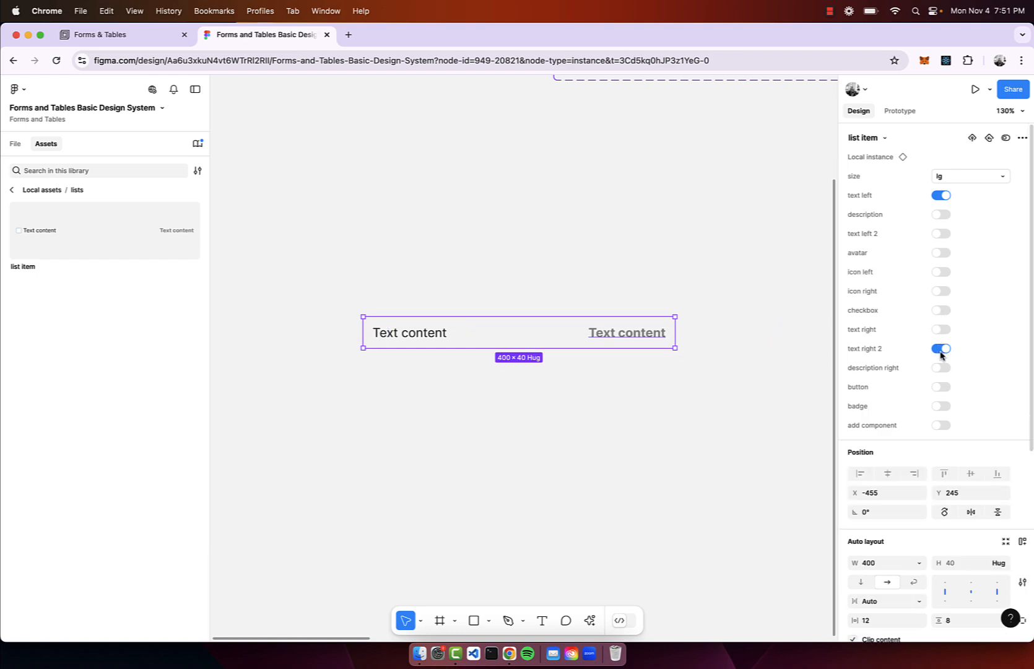
pyautogui.click(943, 253)
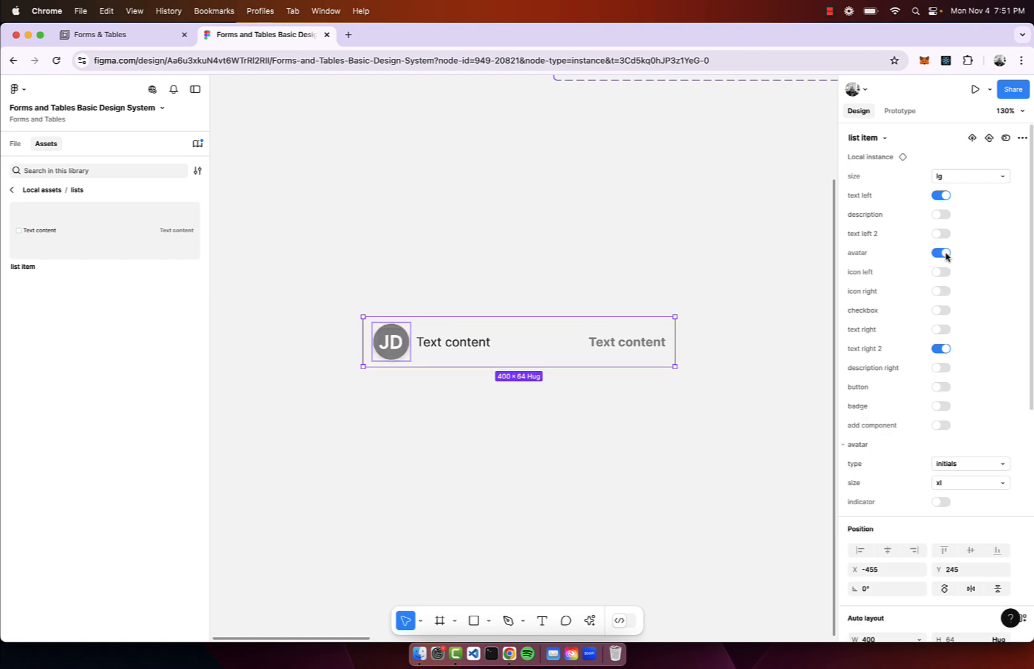
# - Show the description and badge in the list item and hide its text right 2 property
pyautogui.click(942, 216)
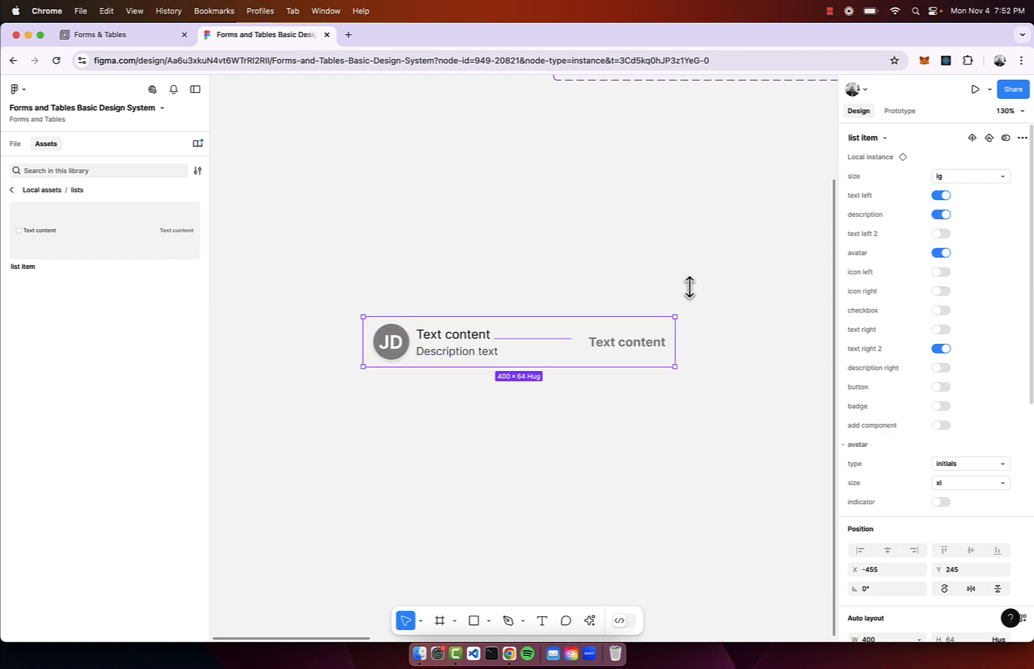
pyautogui.doubleClick(441, 337)
pyautogui.click(441, 337)
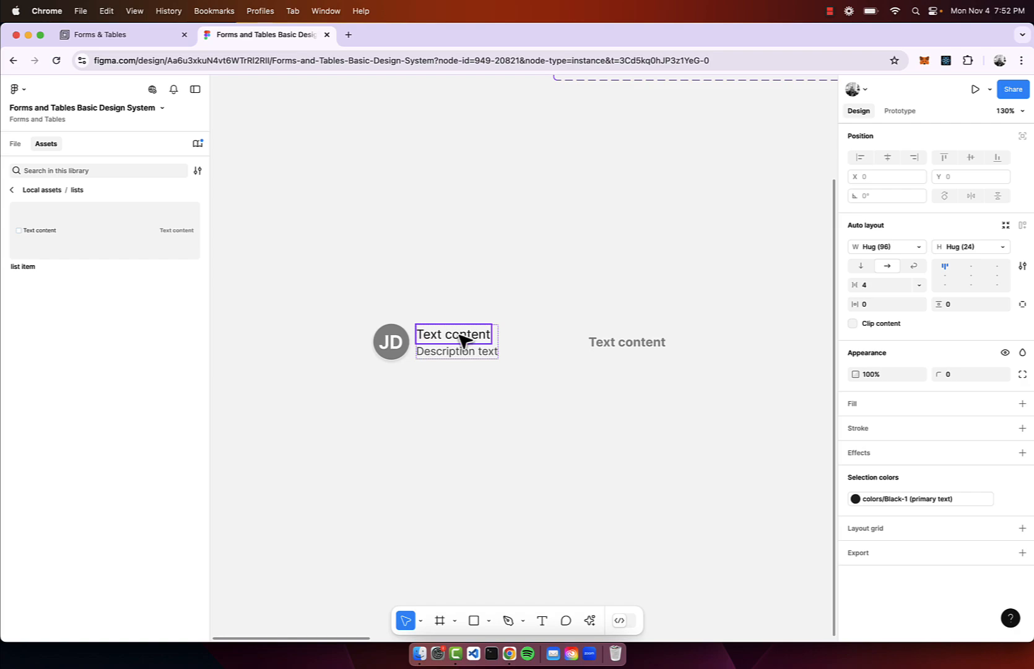
pyautogui.click(453, 357)
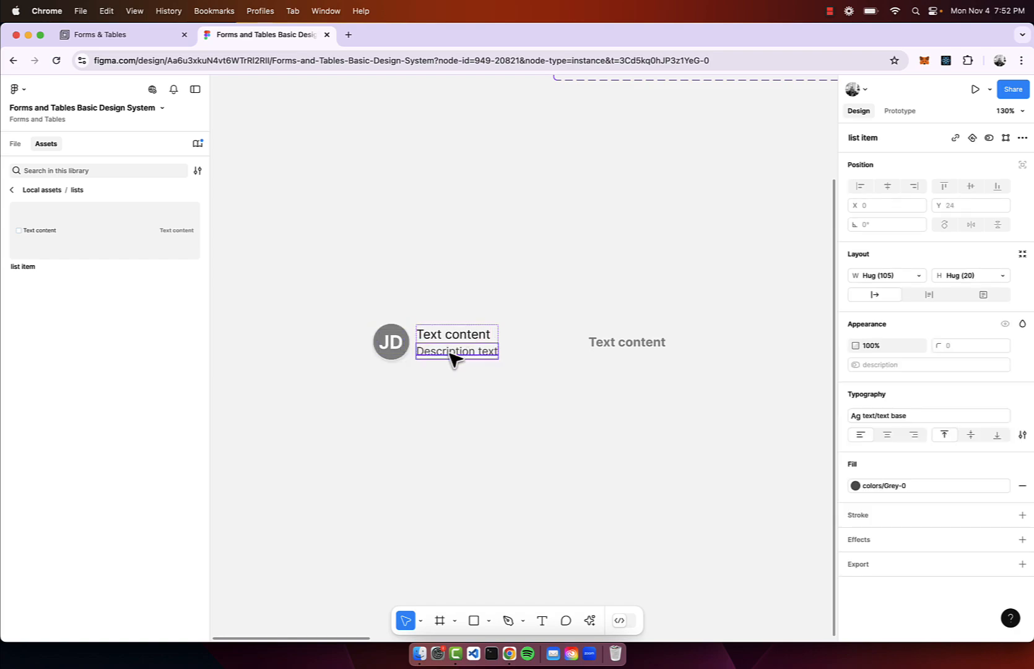
pyautogui.click(630, 348)
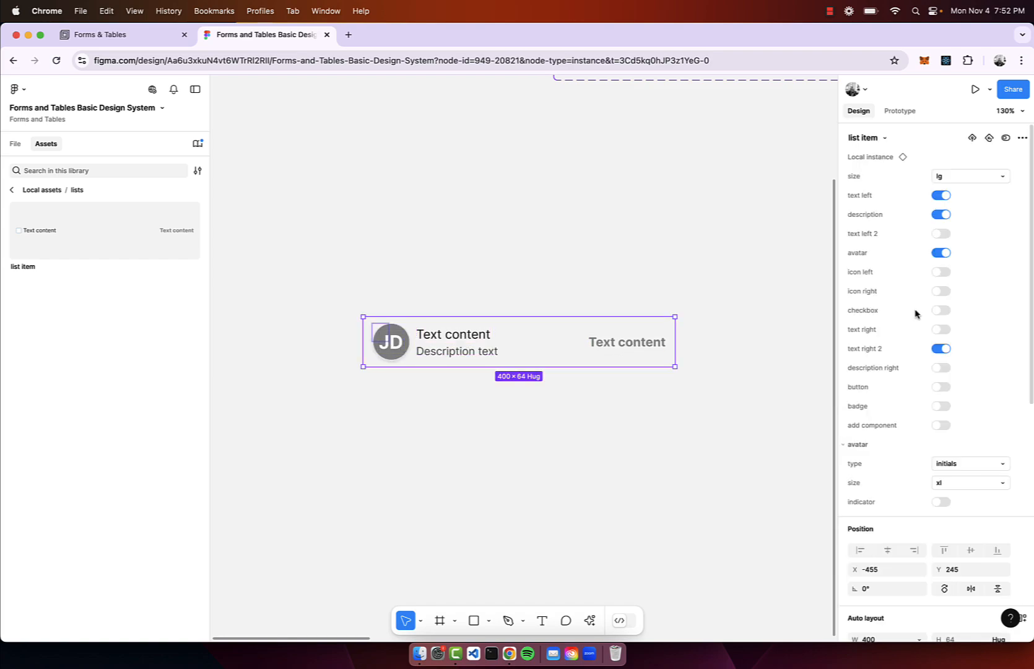
pyautogui.click(943, 406)
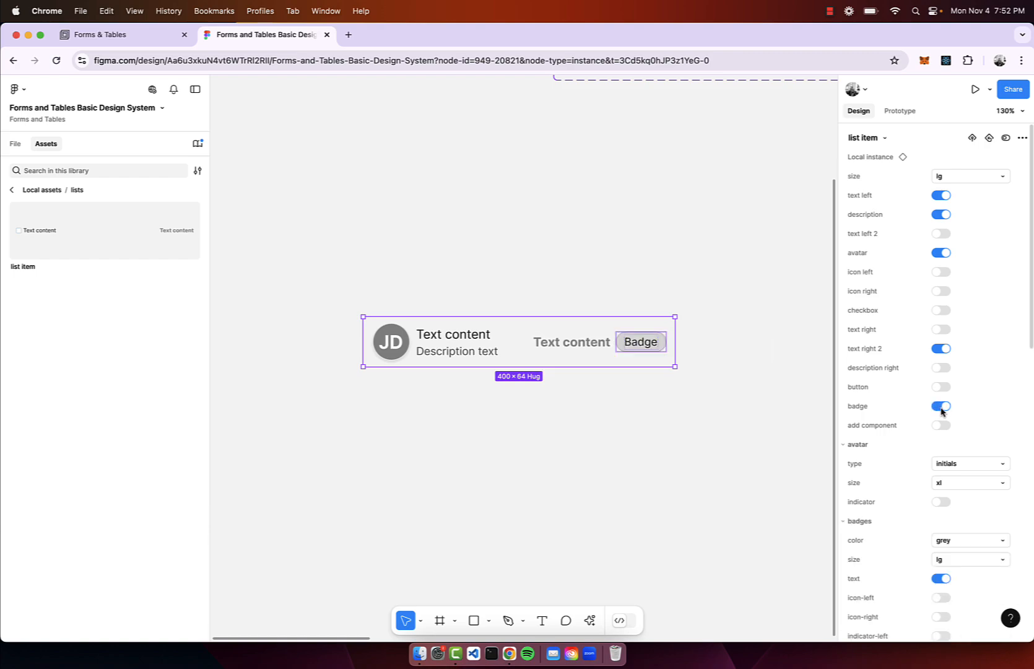
pyautogui.click(941, 351)
pyautogui.scroll(-1, 598, 421)
pyautogui.hscroll(-1, 599, 421)
pyautogui.scroll(-1, 970, 464)
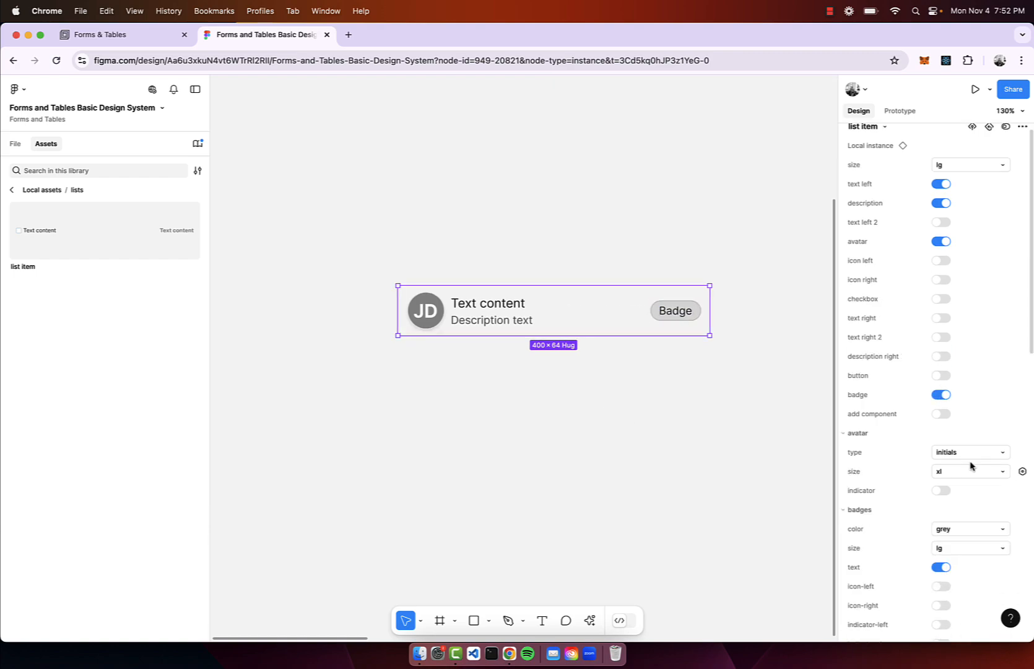
pyautogui.scroll(-3, 921, 439)
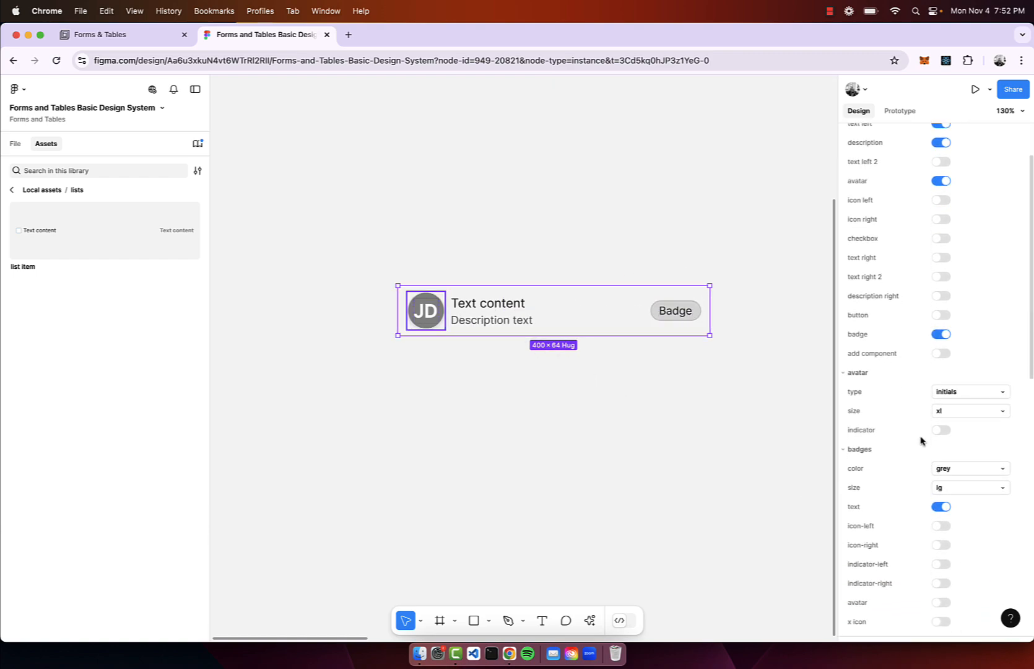
# - Set the list item's avatar type to photo, also trying the icon type for comparison
pyautogui.doubleClick(427, 311)
pyautogui.doubleClick(421, 310)
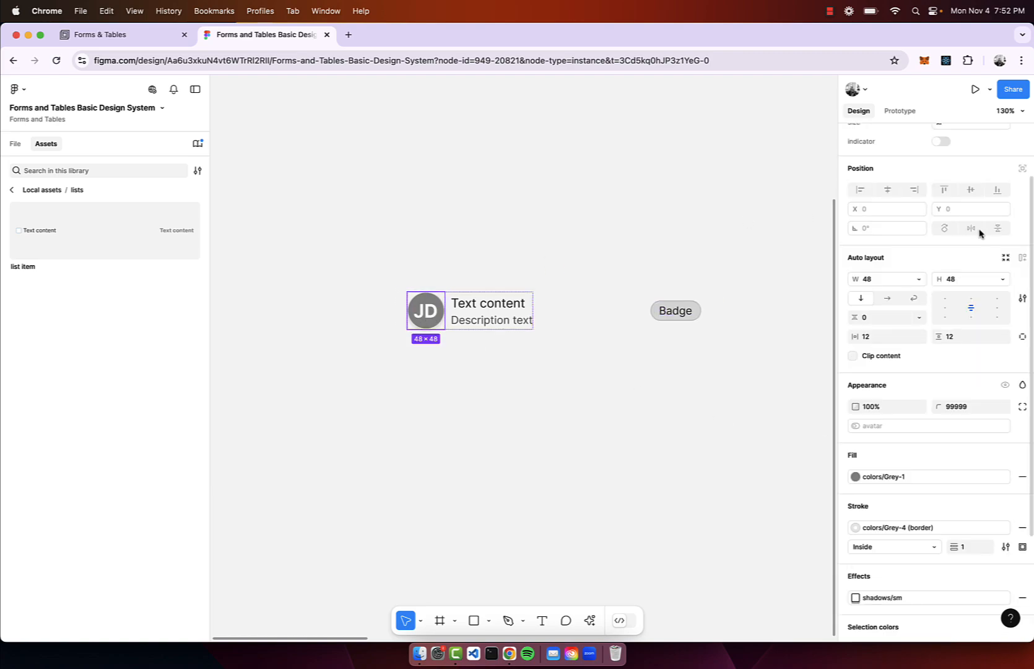
pyautogui.scroll(2, 979, 230)
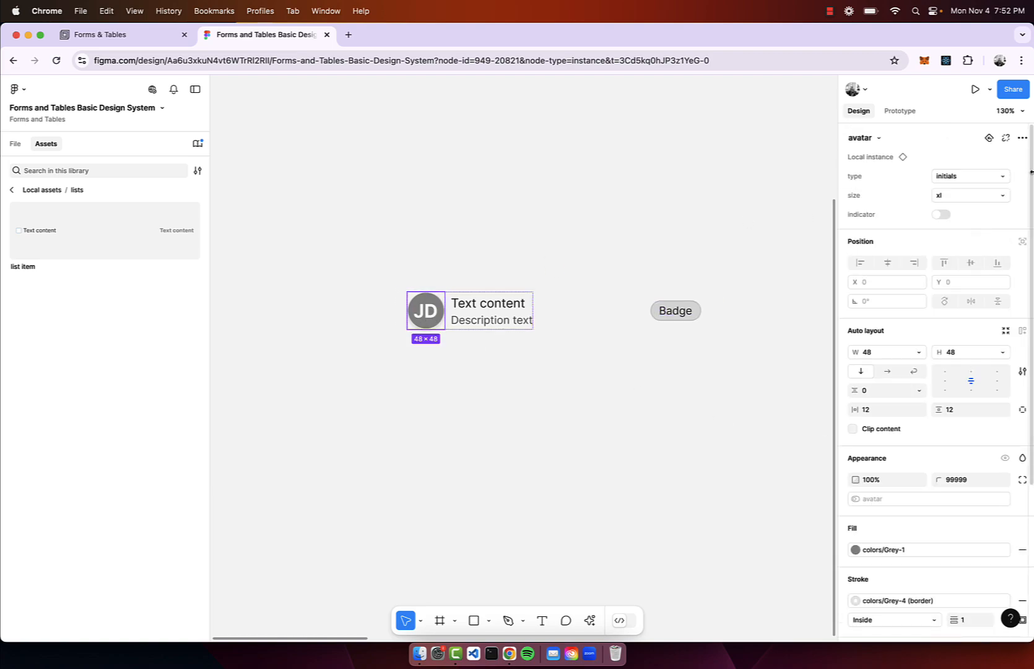
pyautogui.click(996, 180)
pyautogui.click(974, 189)
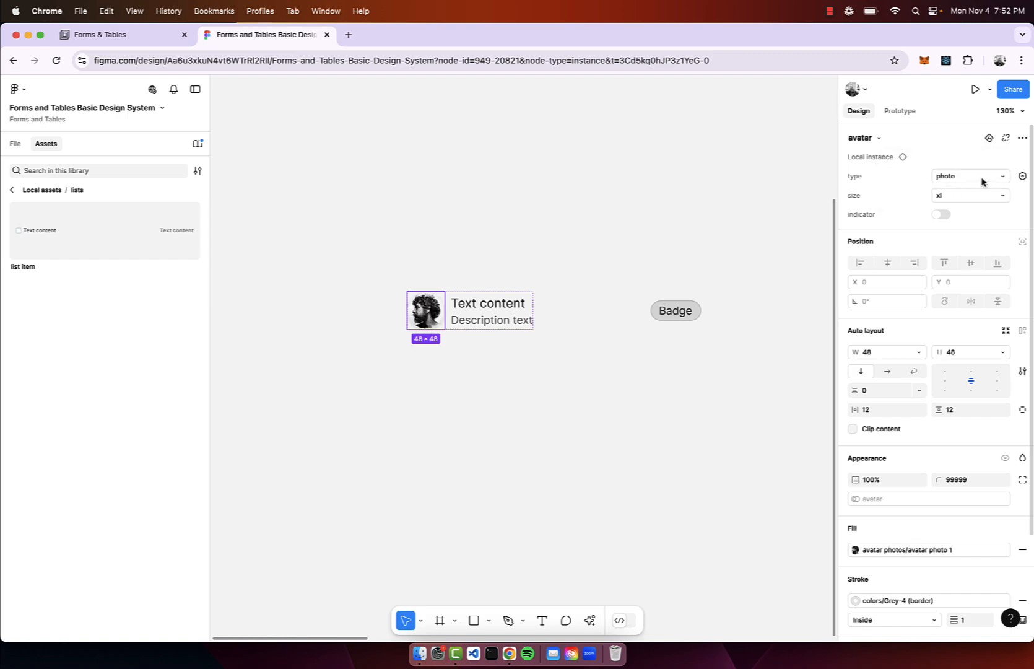
pyautogui.click(981, 179)
pyautogui.click(972, 147)
pyautogui.click(973, 177)
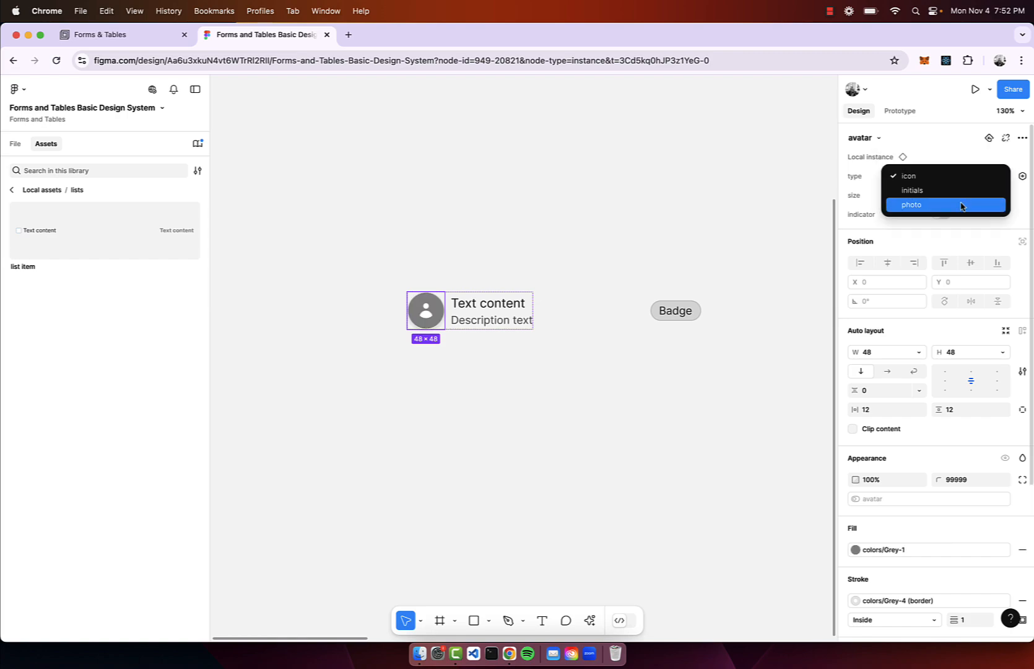
pyautogui.click(961, 206)
pyautogui.click(450, 423)
# - Duplicate the customised list item downwards to build a stacked list of six rows
pyautogui.click(444, 322)
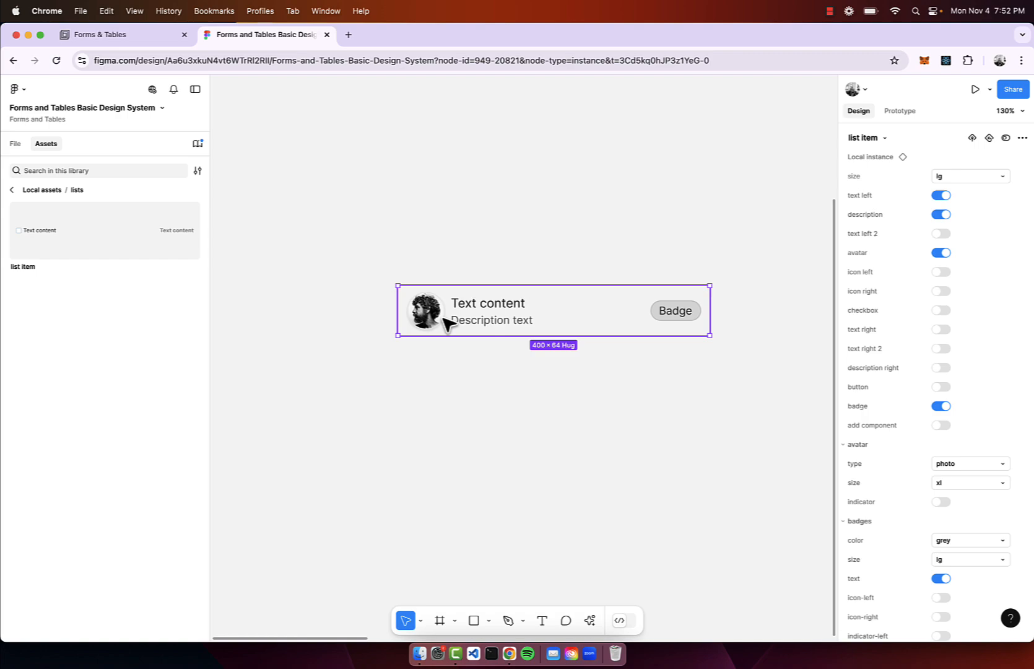
pyautogui.scroll(-4, 478, 316)
pyautogui.click(507, 281)
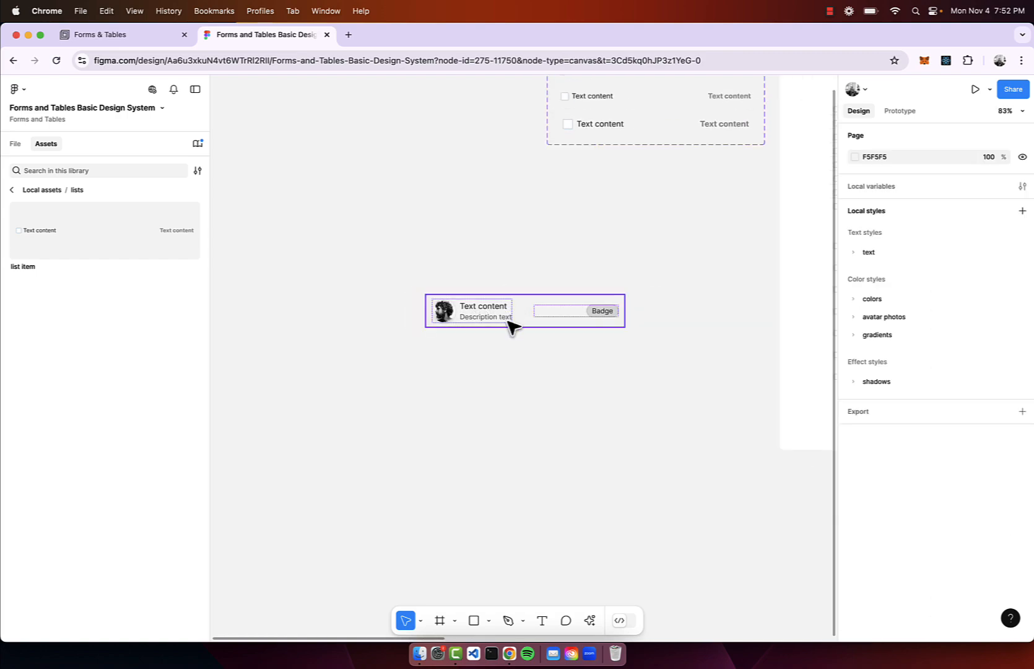
pyautogui.click(507, 318)
pyautogui.moveTo(507, 318); pyautogui.dragTo(508, 334)
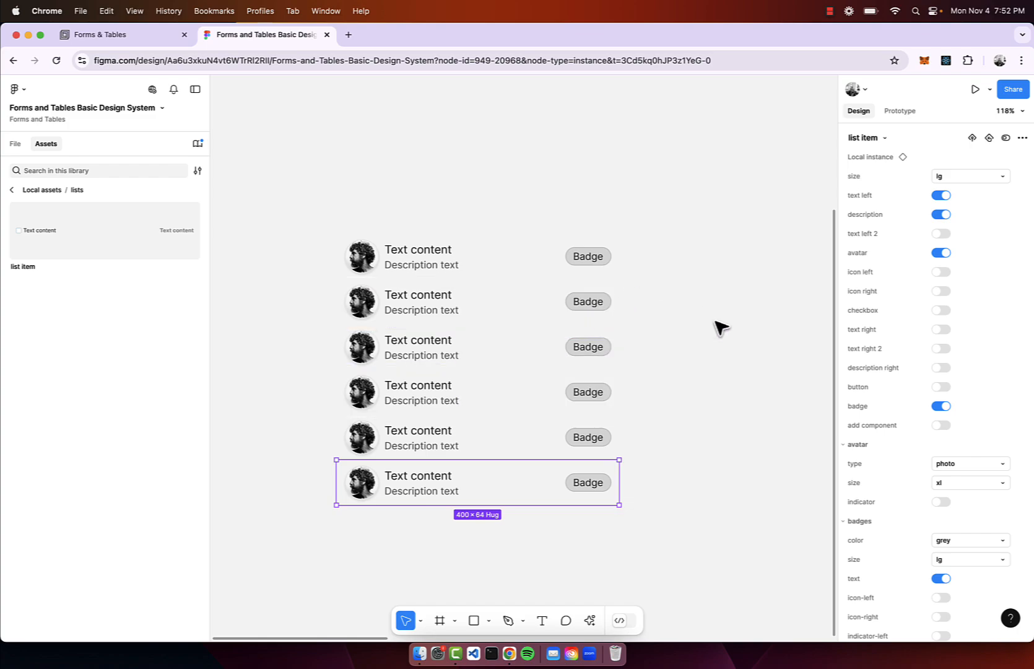
# - Label the badges Admin in the first two rows, Editor in the middle two and Viewer in the last two
pyautogui.write('Ed')
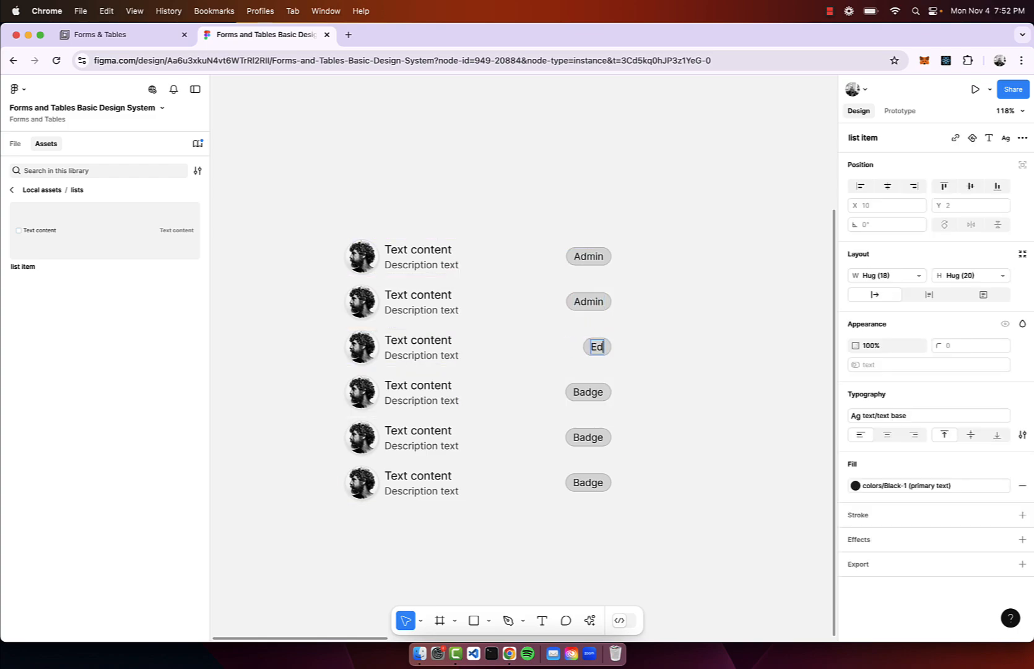
pyautogui.write('itor')
pyautogui.doubleClick(588, 392)
pyautogui.write('Editor')
pyautogui.doubleClick(588, 438)
pyautogui.write('Viewer')
pyautogui.doubleClick(588, 482)
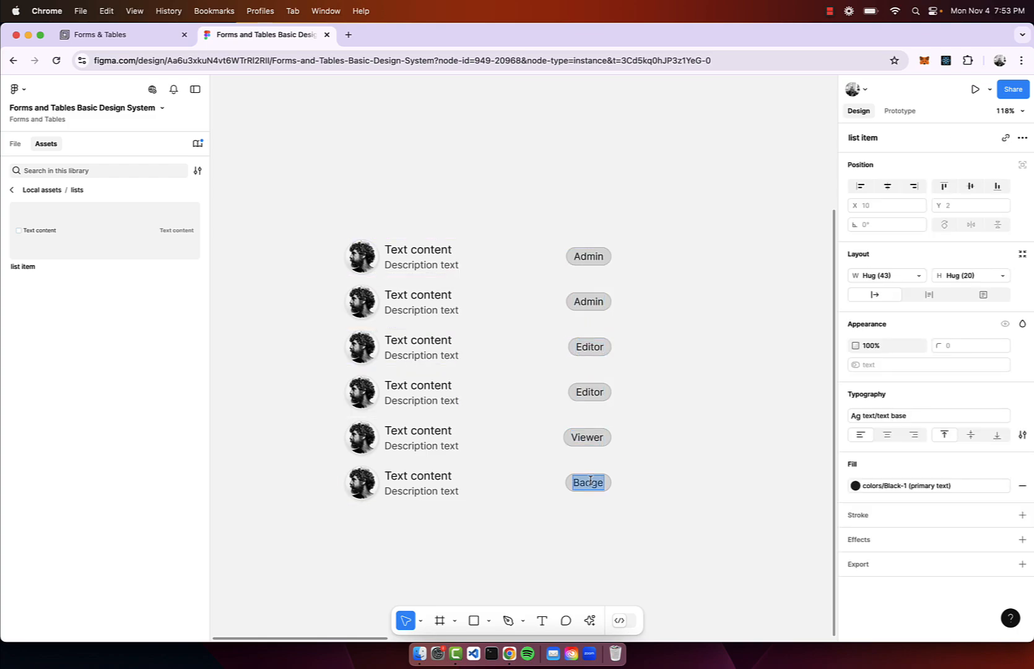
pyautogui.write('Viewer')
pyautogui.click(588, 483)
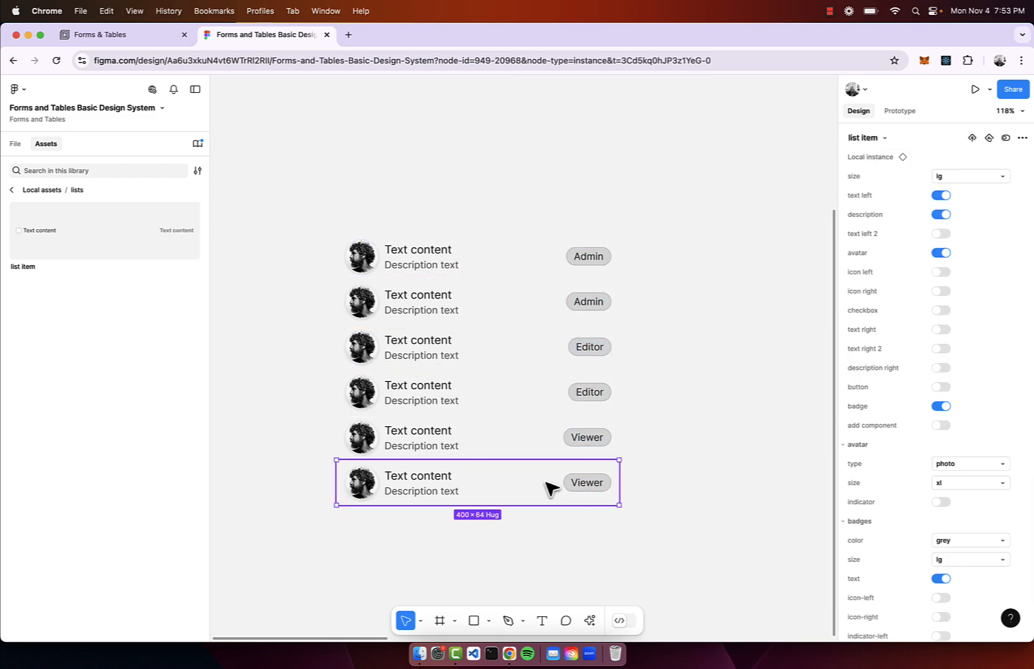
# - Color the Admin badges green, the Editor badges blue and the fifth row's Viewer badge light grey
pyautogui.click(563, 259)
pyautogui.scroll(-3, 965, 433)
pyautogui.click(971, 409)
pyautogui.click(957, 480)
pyautogui.click(562, 302)
pyautogui.click(970, 409)
pyautogui.click(958, 481)
pyautogui.click(562, 347)
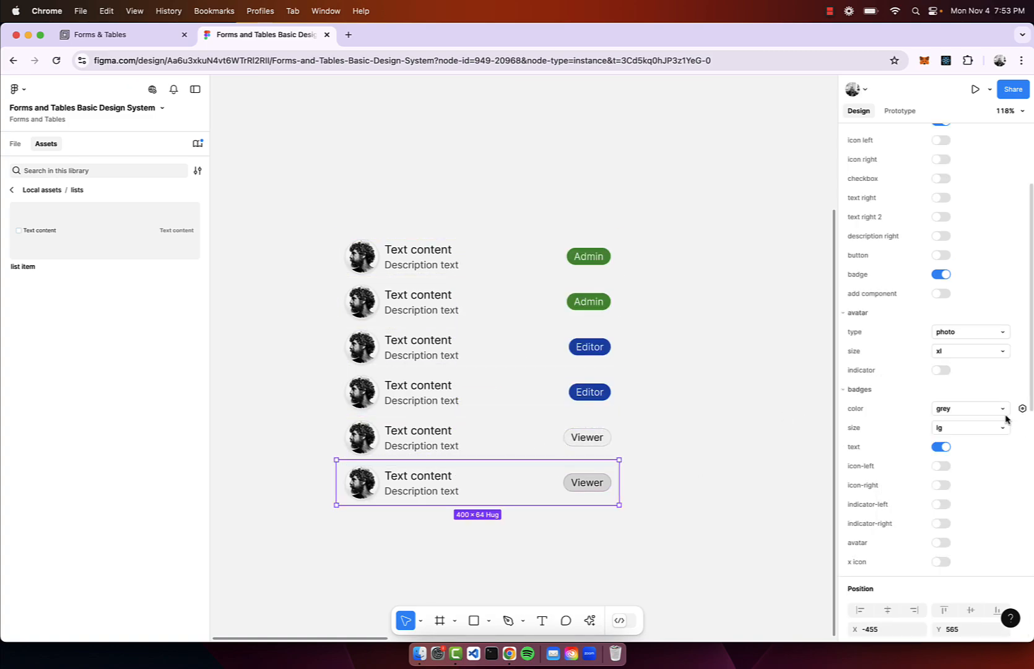
# - Change the Admin badges to light green, the Editor badges to light blue and the last Viewer badge to light grey
pyautogui.click(971, 409)
pyautogui.click(966, 394)
pyautogui.click(562, 348)
pyautogui.click(971, 408)
pyautogui.click(971, 395)
pyautogui.click(562, 393)
pyautogui.click(970, 409)
pyautogui.click(966, 394)
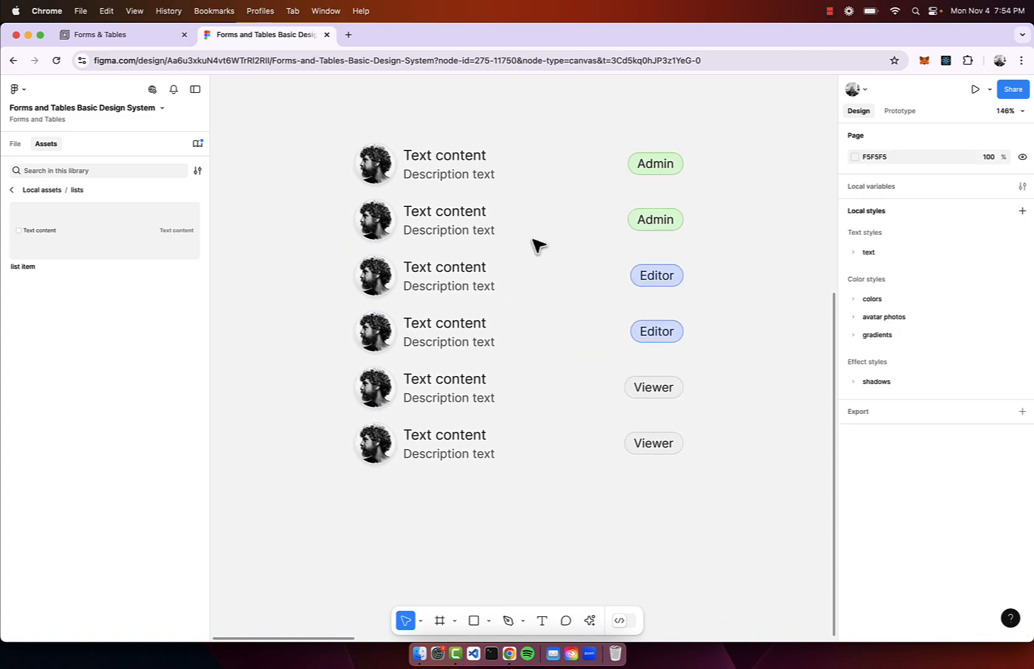
# - Fill the main text of all six rows with random full names using the Faker plugin
pyautogui.doubleClick(457, 162)
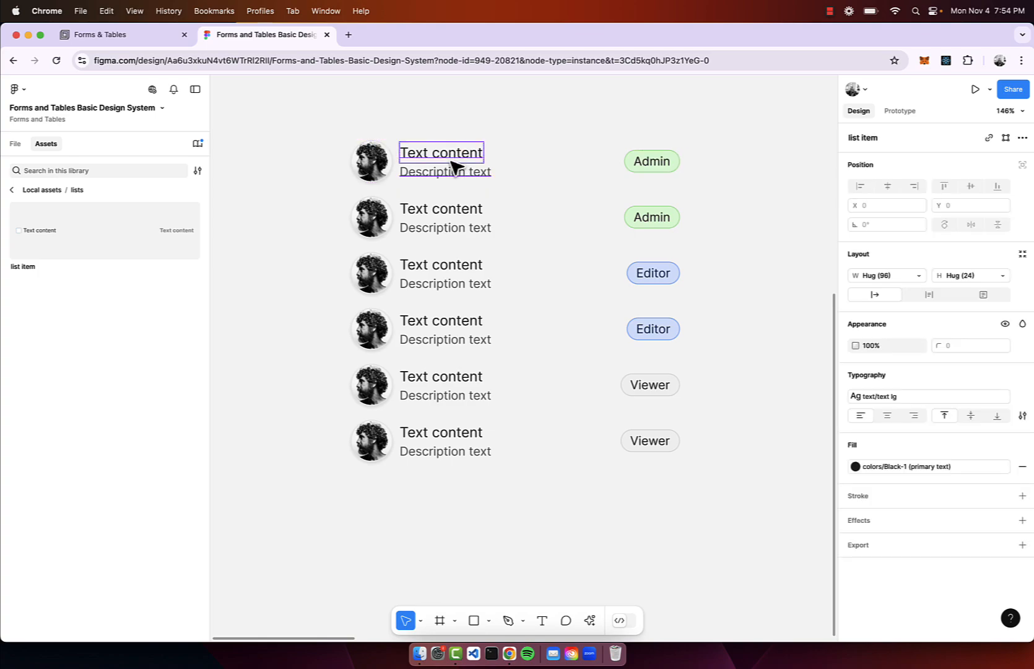
pyautogui.keyDown('shift'); pyautogui.click(457, 208); pyautogui.keyUp('shift')
pyautogui.keyDown('shift'); pyautogui.click(461, 266); pyautogui.keyUp('shift')
pyautogui.keyDown('shift'); pyautogui.click(463, 322); pyautogui.keyUp('shift')
pyautogui.keyDown('shift'); pyautogui.click(461, 378); pyautogui.keyUp('shift')
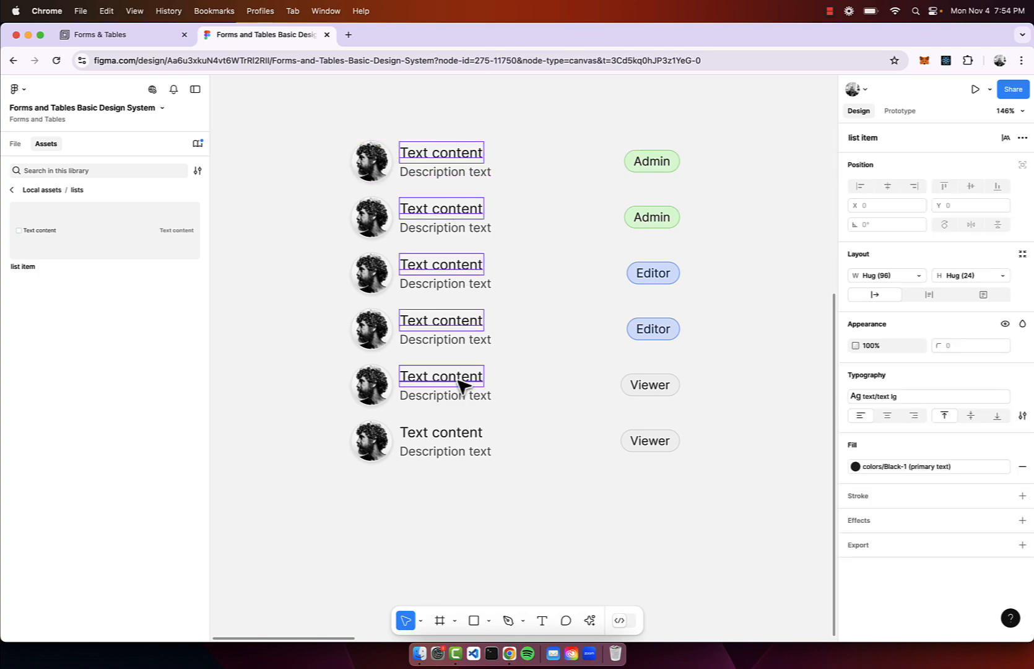
pyautogui.click(590, 621)
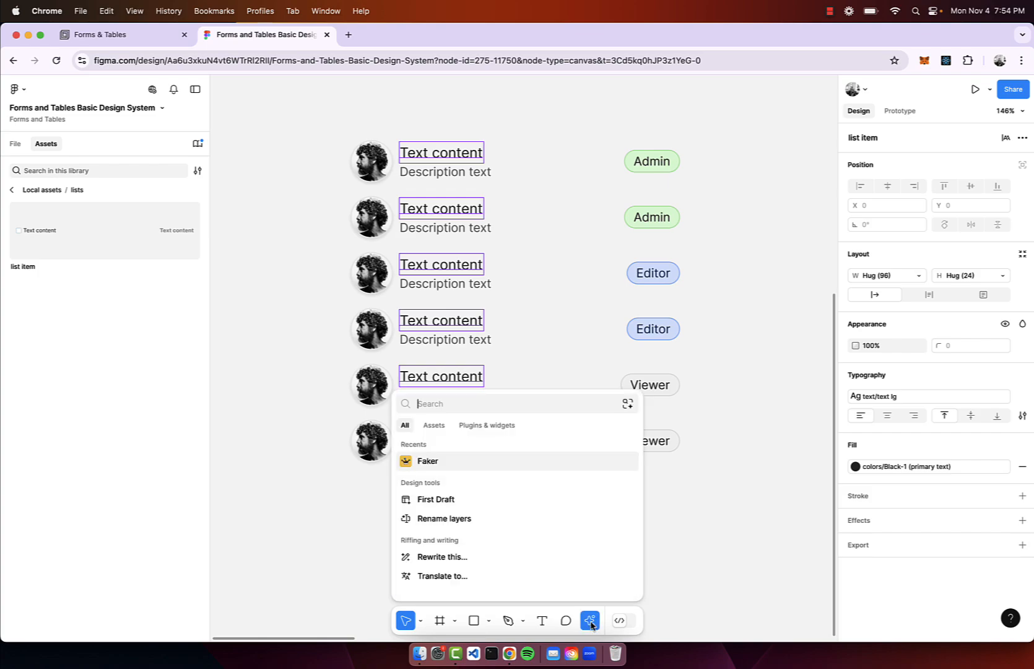
pyautogui.click(489, 426)
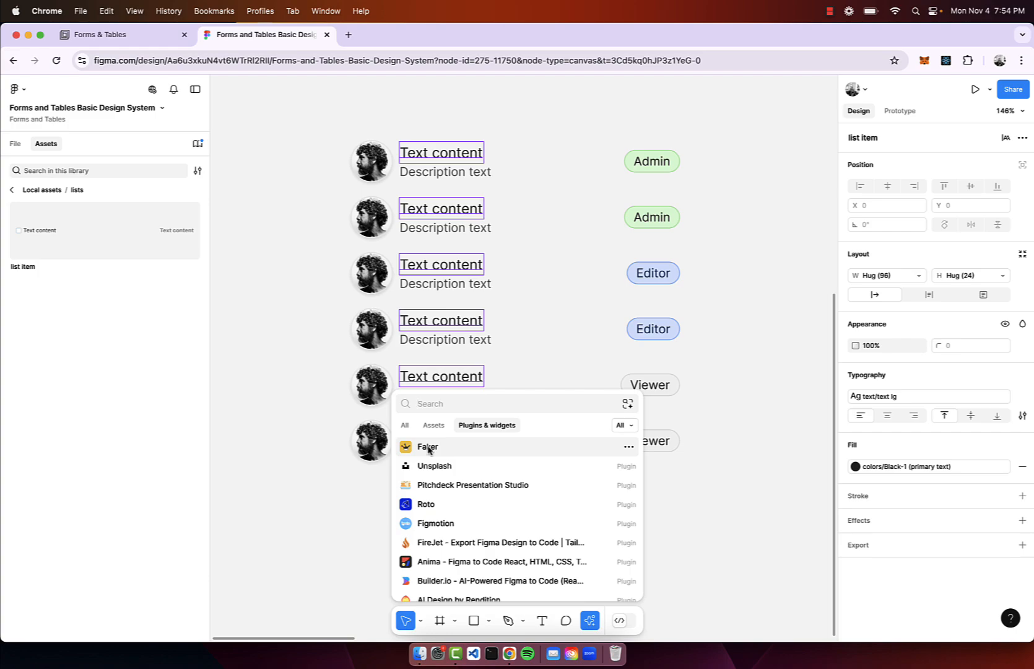
pyautogui.click(427, 447)
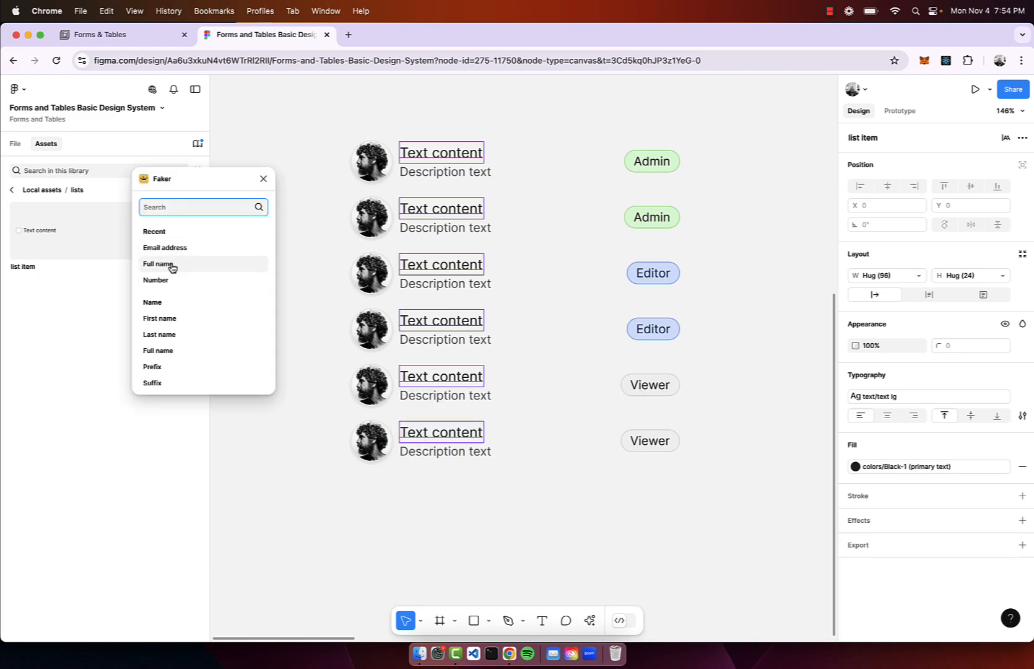
pyautogui.write('full')
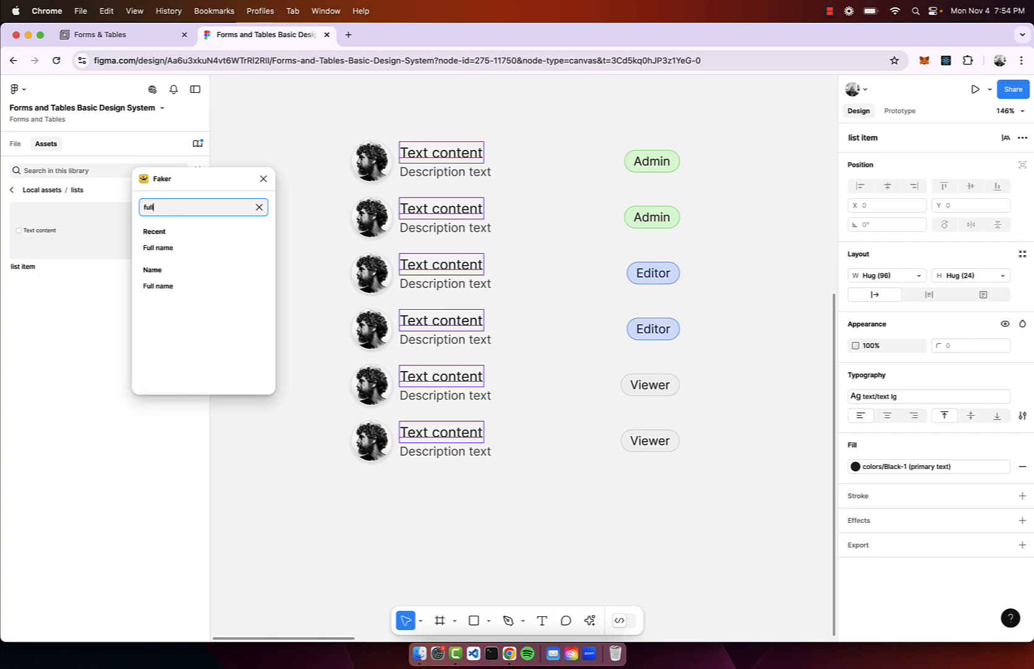
pyautogui.click(157, 247)
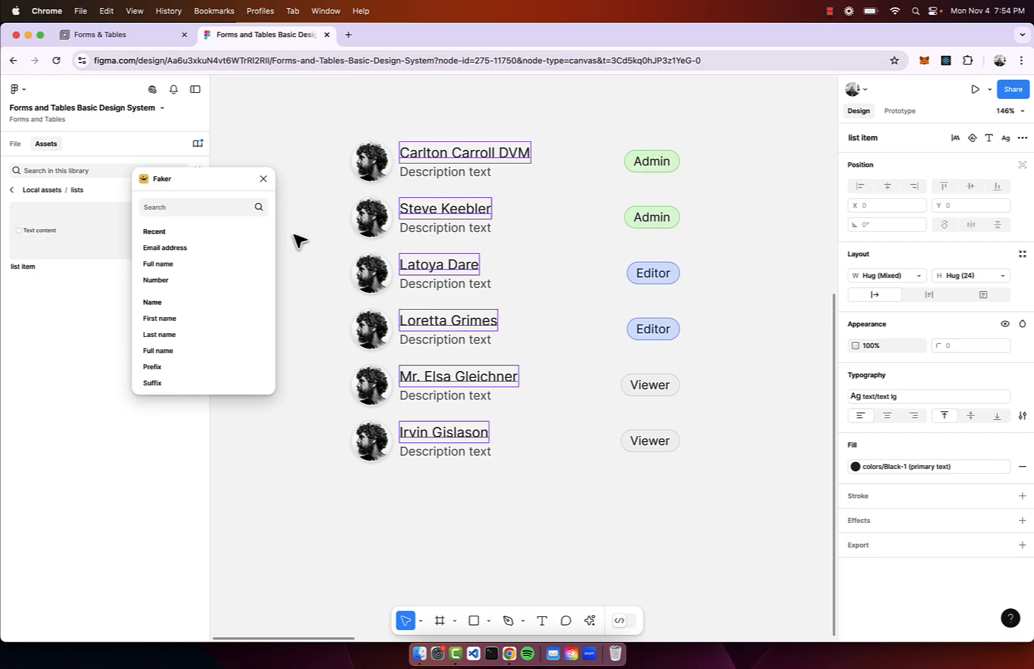
# - Fill the description text of all six rows with random email addresses using Faker and close the plugin
pyautogui.click(461, 174)
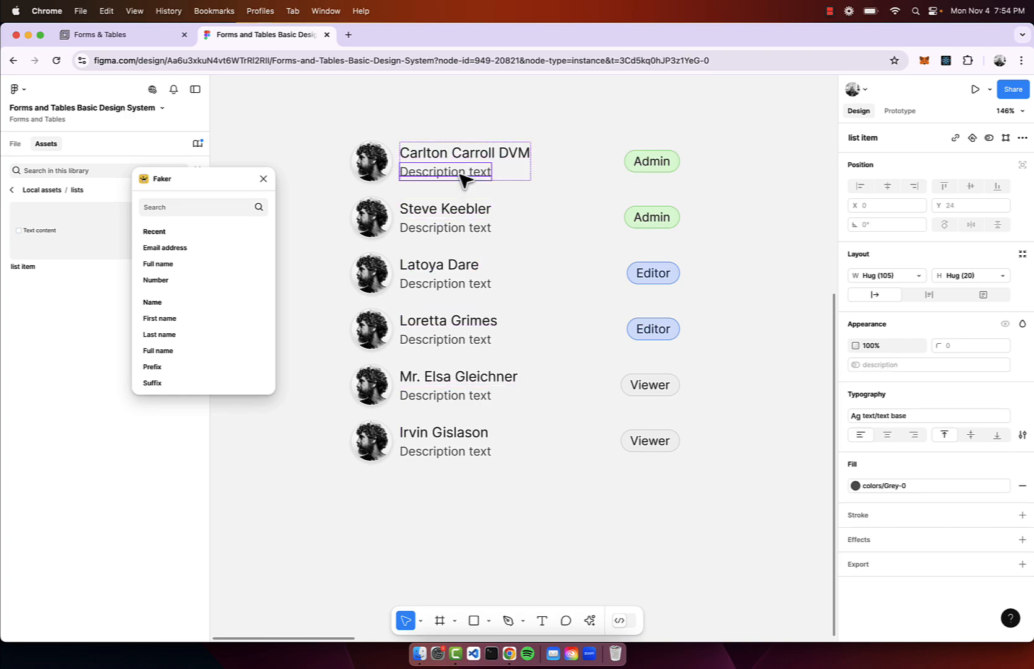
pyautogui.keyDown('shift'); pyautogui.click(465, 229); pyautogui.keyUp('shift')
pyautogui.keyDown('shift'); pyautogui.click(463, 285); pyautogui.keyUp('shift')
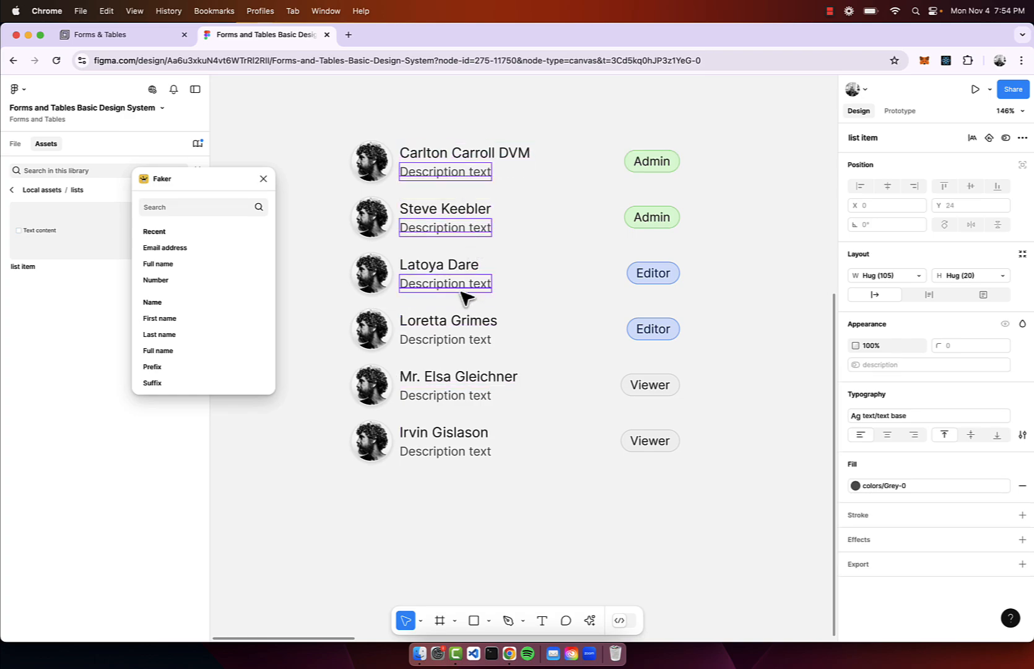
pyautogui.keyDown('shift'); pyautogui.click(463, 340); pyautogui.keyUp('shift')
pyautogui.keyDown('shift'); pyautogui.click(462, 398); pyautogui.keyUp('shift')
pyautogui.keyDown('shift'); pyautogui.click(467, 456); pyautogui.keyUp('shift')
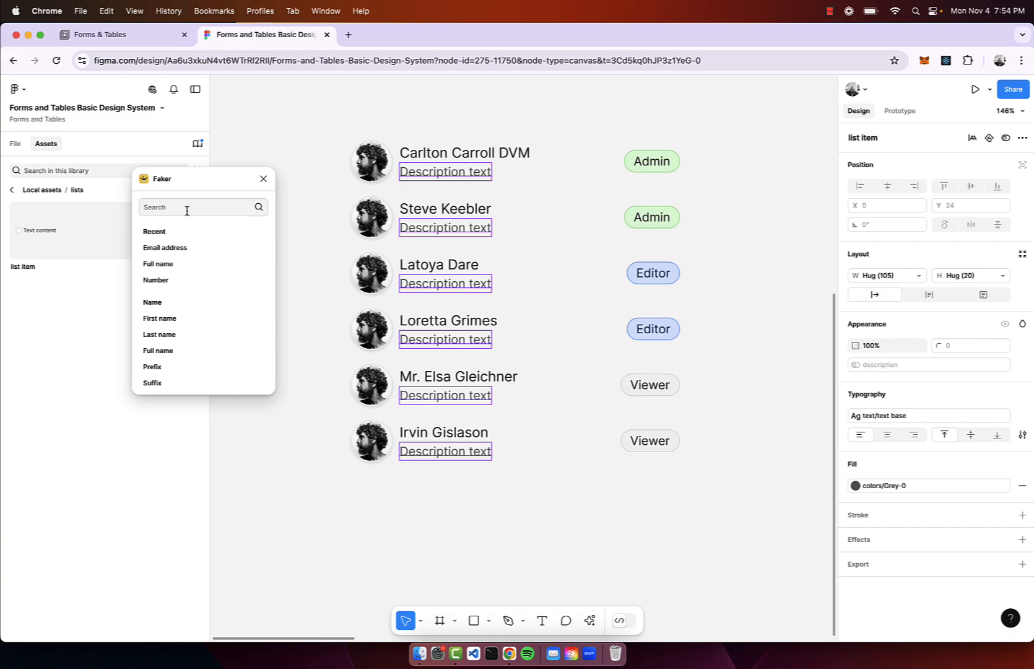
pyautogui.write('emai')
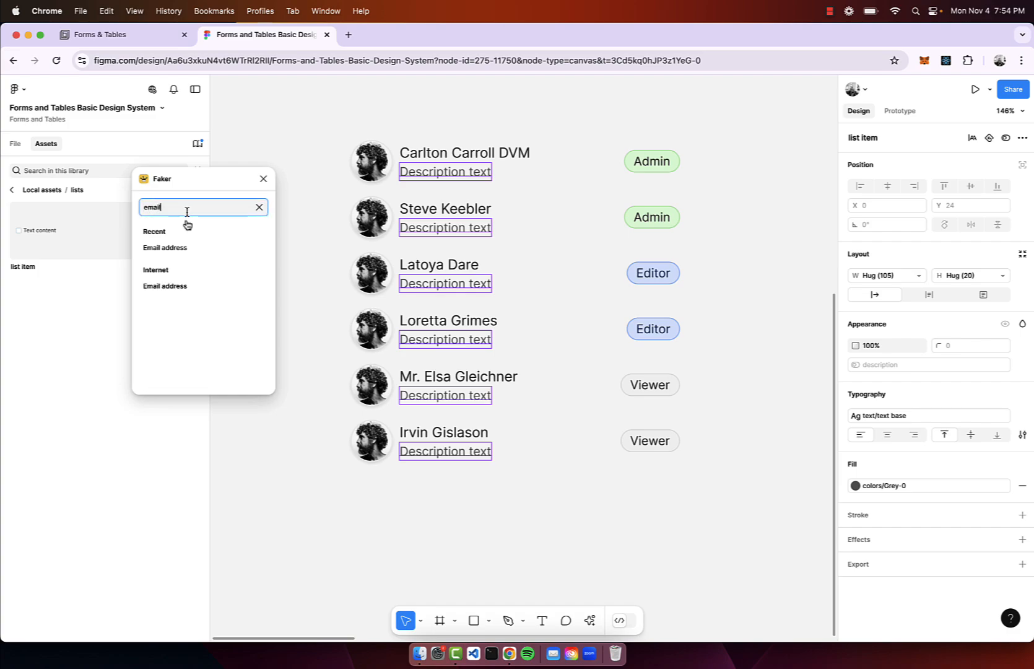
pyautogui.write('l')
pyautogui.click(175, 248)
pyautogui.click(518, 503)
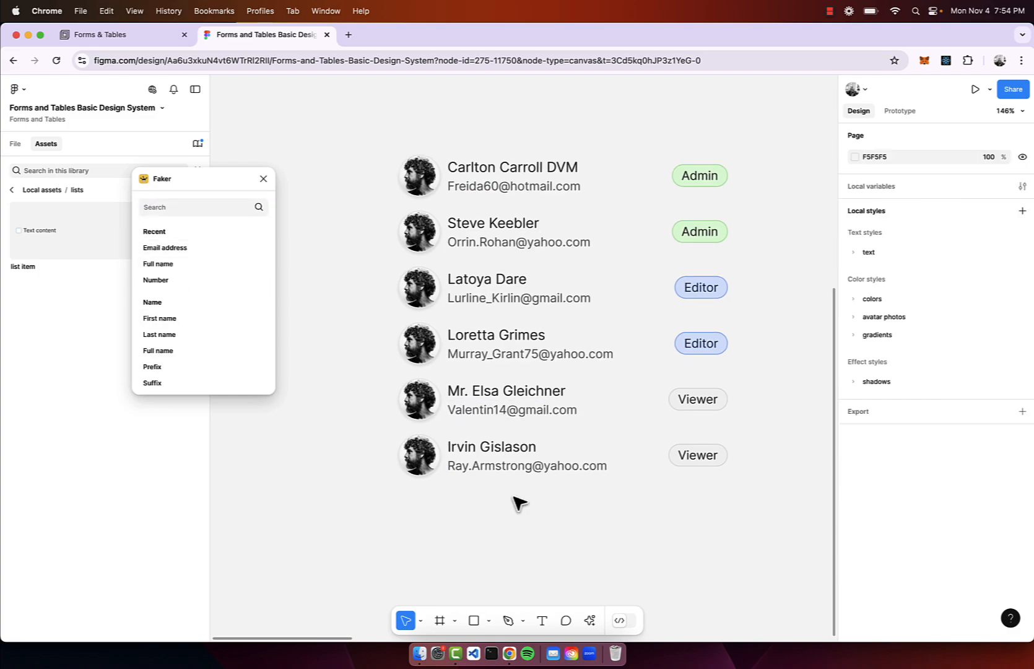
pyautogui.click(263, 180)
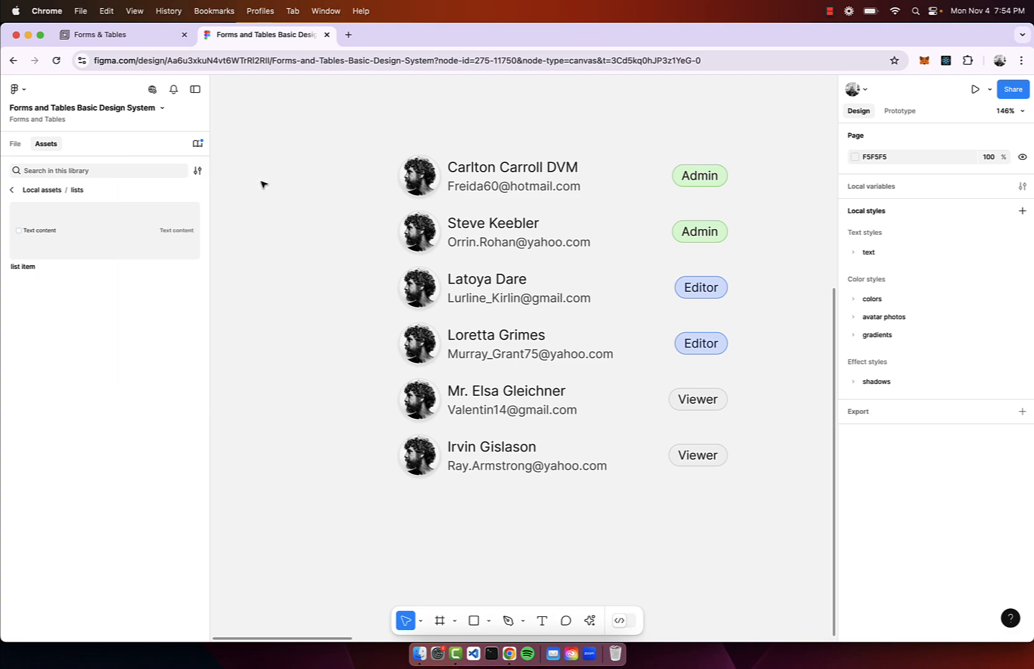
# - Apply avatar photo 2 to the first row's avatar and avatar photo 4 to the second row's avatar
pyautogui.click(425, 184)
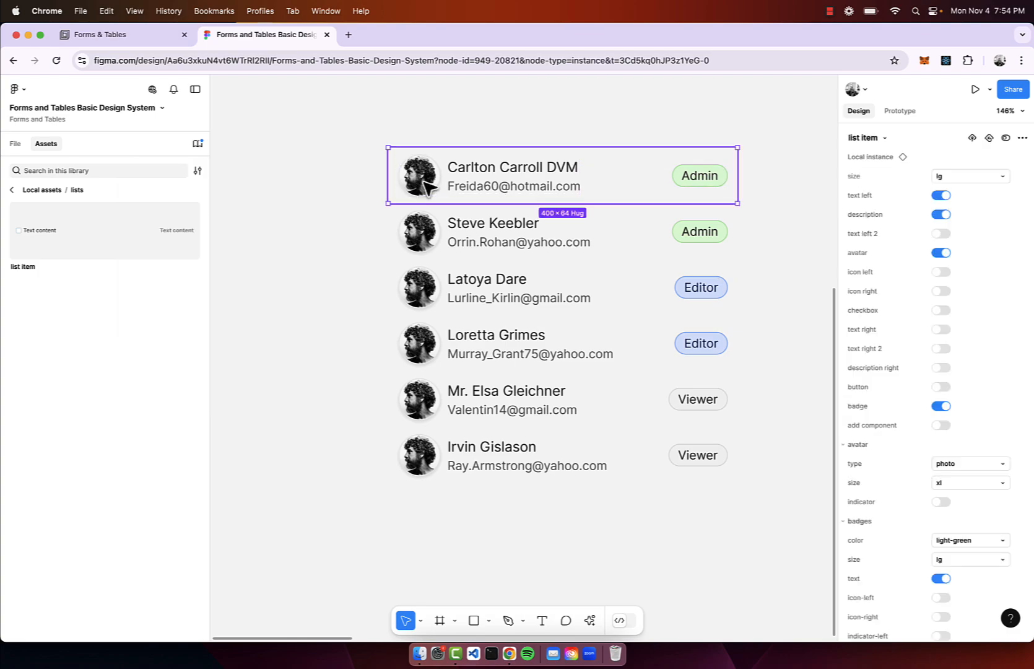
pyautogui.doubleClick(425, 186)
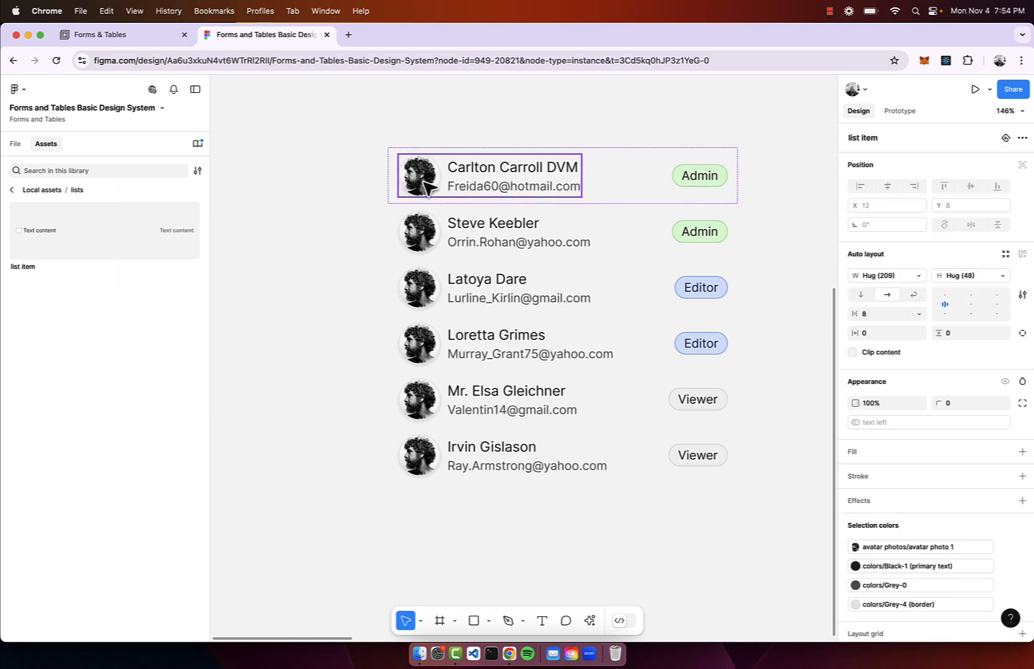
pyautogui.click(425, 185)
pyautogui.scroll(-3, 897, 421)
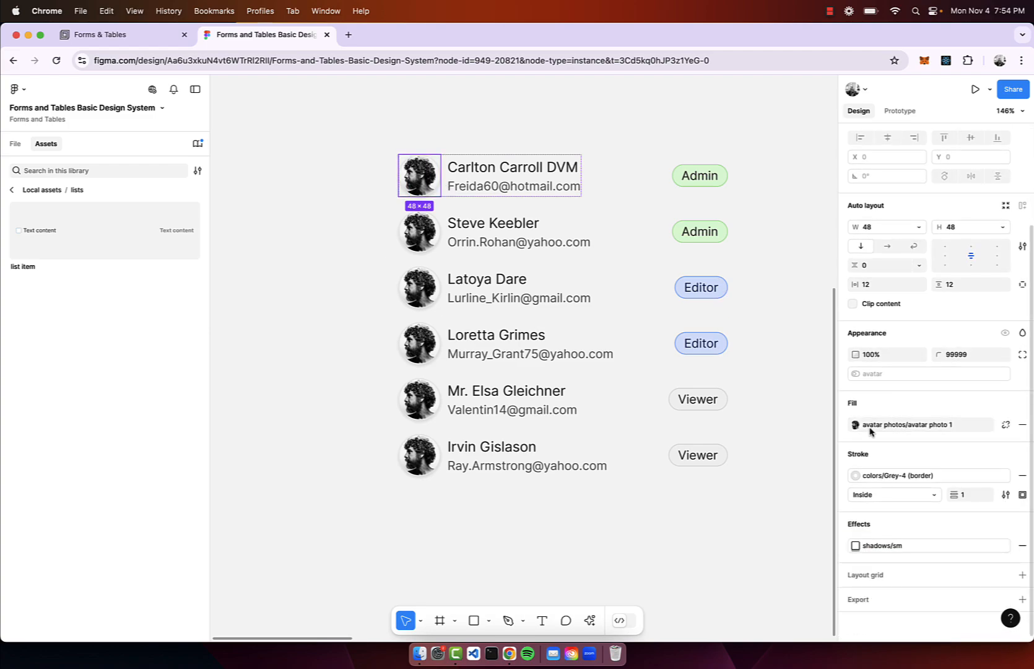
pyautogui.click(897, 426)
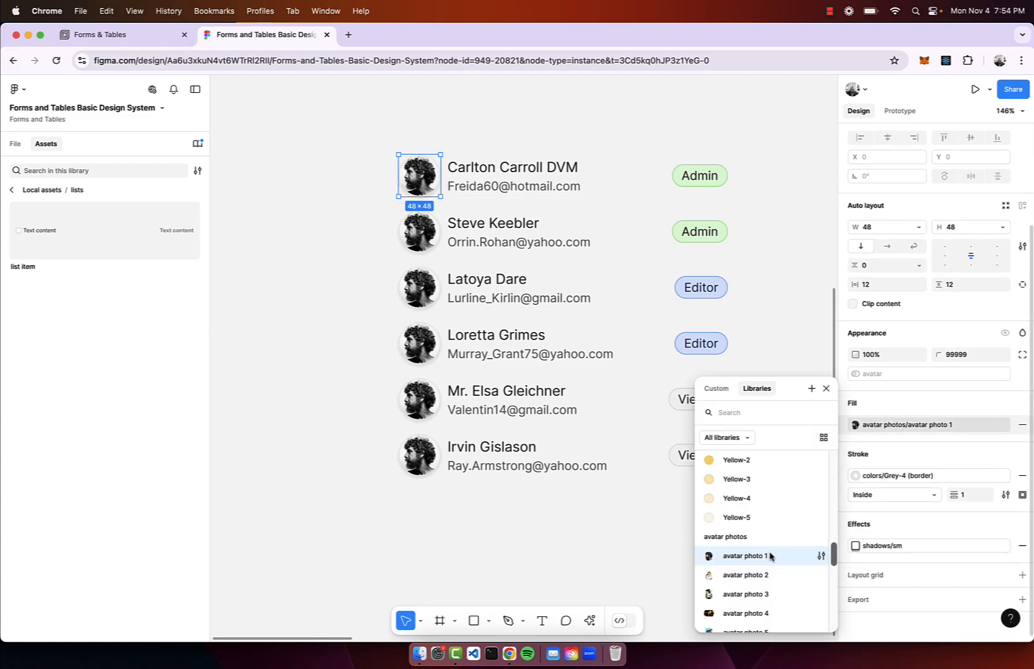
pyautogui.click(767, 575)
pyautogui.keyDown('super'); pyautogui.click(419, 232); pyautogui.keyUp('super')
pyautogui.click(907, 425)
pyautogui.click(746, 613)
# - Set the first row's avatar fill to avatar photo 1 and the second row's to the photo of the man in sunglasses
pyautogui.keyDown('super'); pyautogui.click(419, 176); pyautogui.keyUp('super')
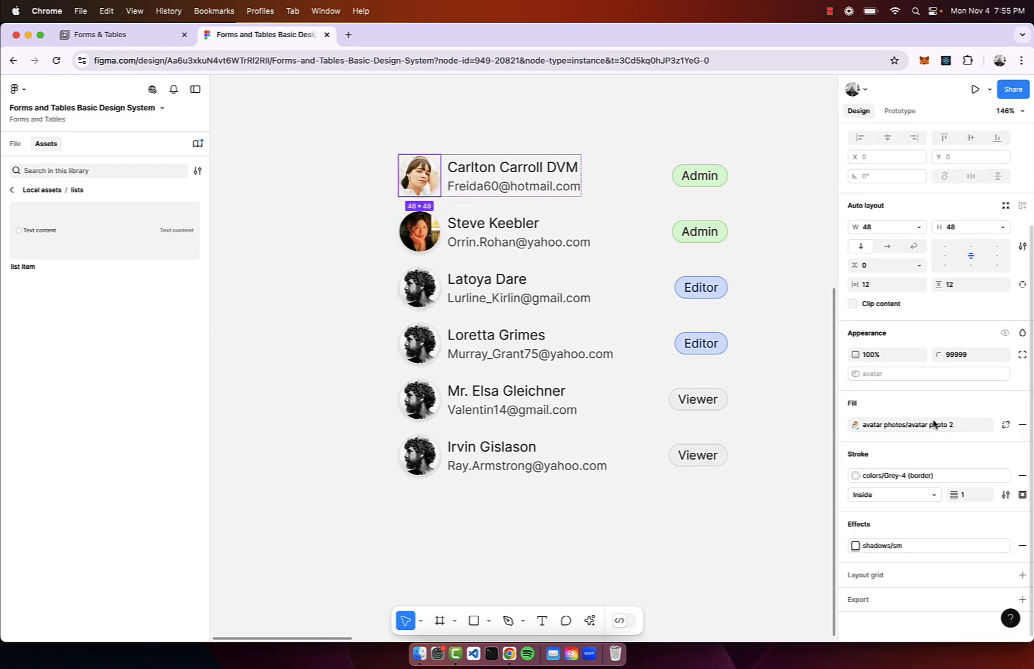
pyautogui.click(935, 425)
pyautogui.click(746, 537)
pyautogui.keyDown('super'); pyautogui.click(419, 232); pyautogui.keyUp('super')
pyautogui.click(907, 425)
pyautogui.click(745, 574)
# - Apply avatar photo 2 to the third row, avatar photo 4 to the fourth, avatar photo 6 to the fifth and avatar photo 9 to the sixth
pyautogui.keyDown('super'); pyautogui.click(420, 343); pyautogui.keyUp('super')
pyautogui.click(898, 425)
pyautogui.click(745, 613)
pyautogui.keyDown('super'); pyautogui.click(419, 400); pyautogui.keyUp('super')
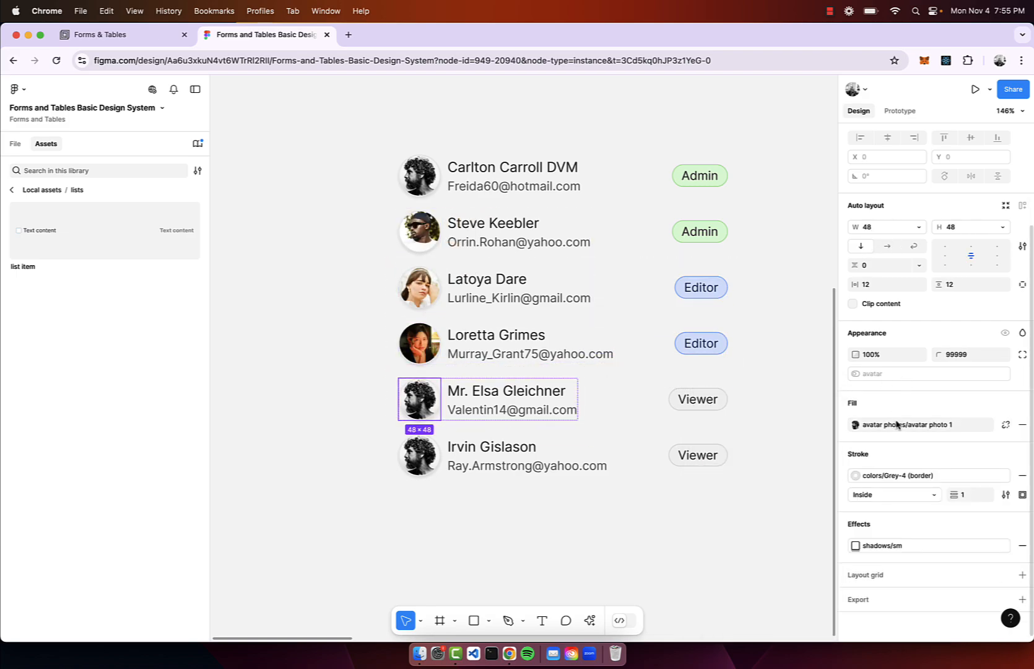
pyautogui.click(896, 425)
pyautogui.click(745, 630)
pyautogui.keyDown('super'); pyautogui.click(420, 455); pyautogui.keyUp('super')
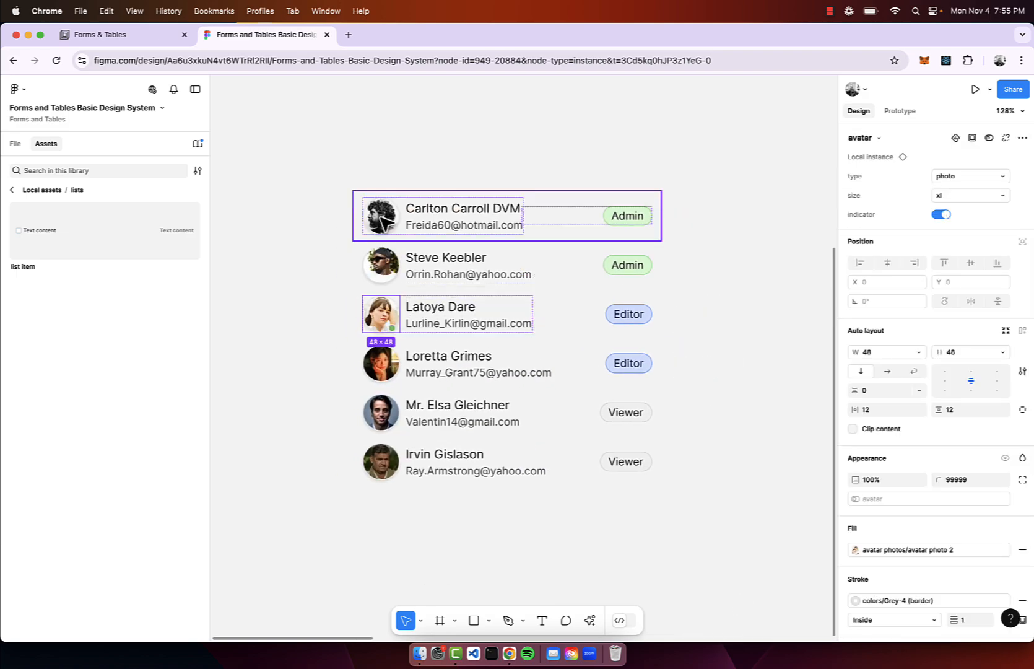
# - Turn on the status indicator for the avatars in the first and fifth rows
pyautogui.doubleClick(380, 216)
pyautogui.doubleClick(380, 216)
pyautogui.click(942, 214)
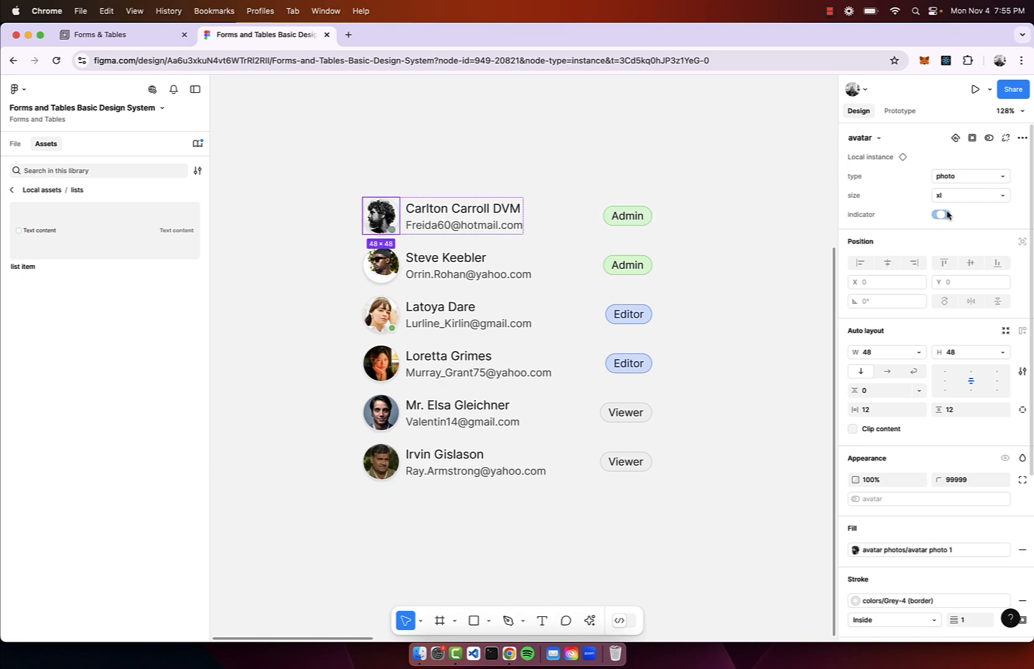
pyautogui.click(380, 412)
pyautogui.doubleClick(380, 412)
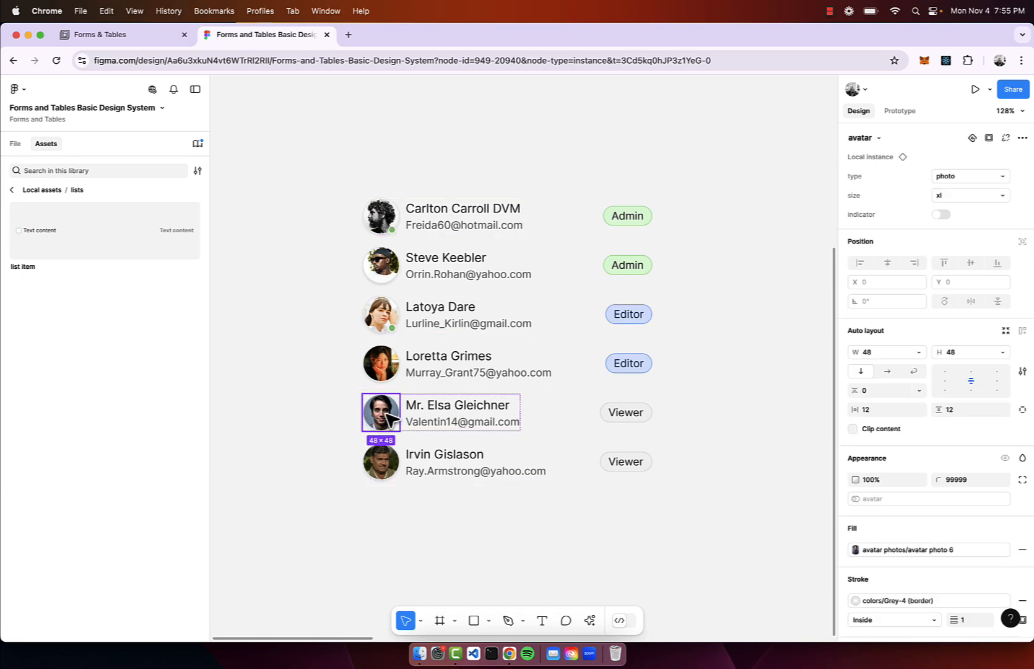
pyautogui.click(942, 214)
pyautogui.click(734, 166)
# - Wrap all six list item rows in one vertical auto layout frame
pyautogui.scroll(-2, 734, 166)
pyautogui.hscroll(-2, 733, 166)
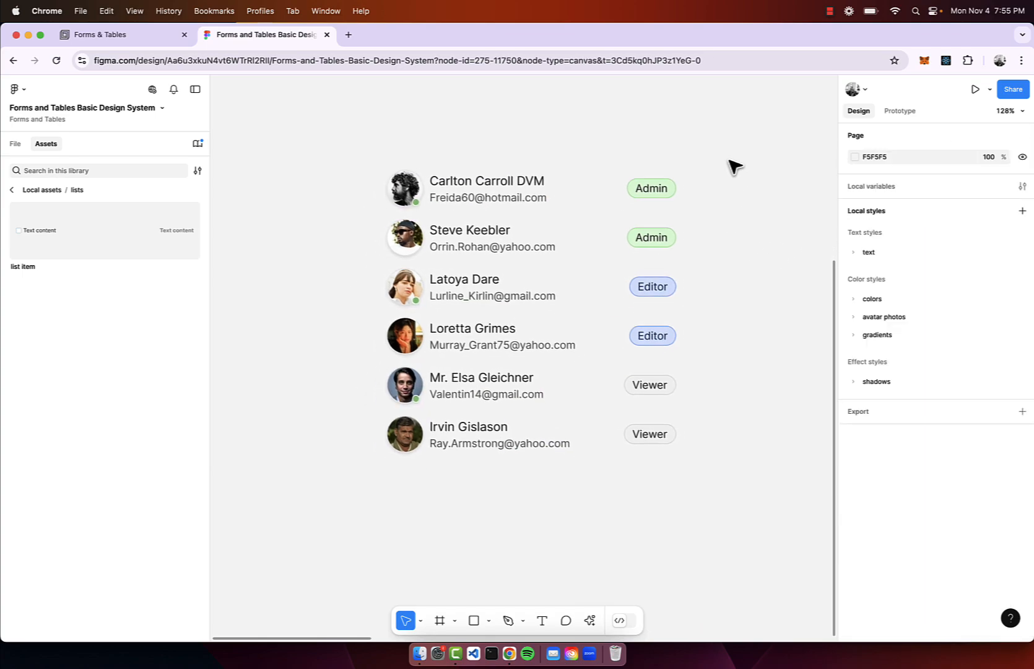
pyautogui.moveTo(736, 145); pyautogui.dragTo(329, 531)
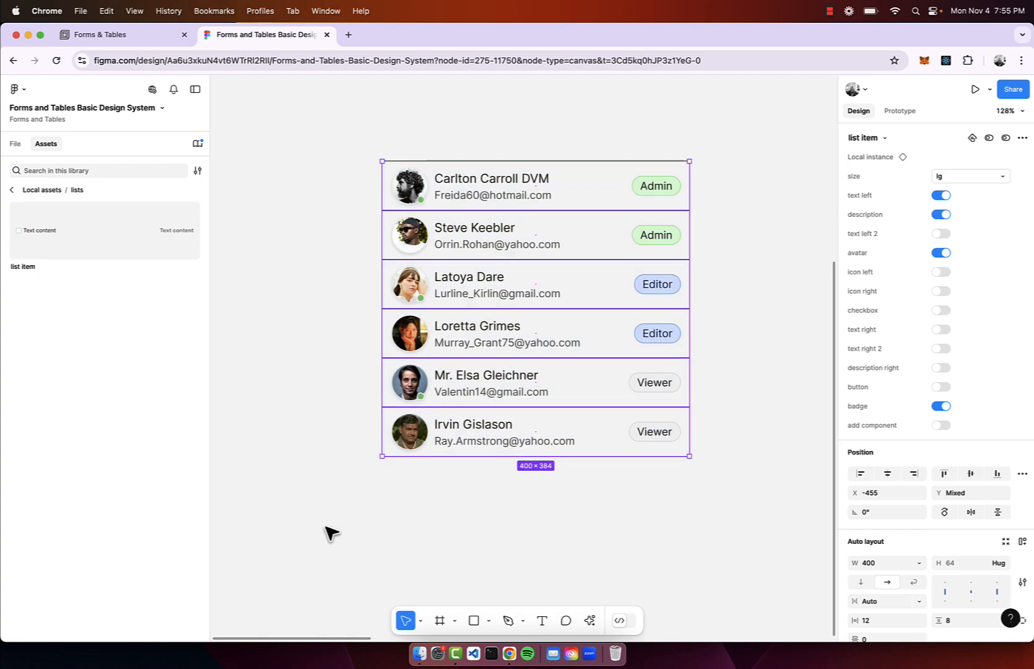
pyautogui.moveTo(318, 151); pyautogui.dragTo(709, 475)
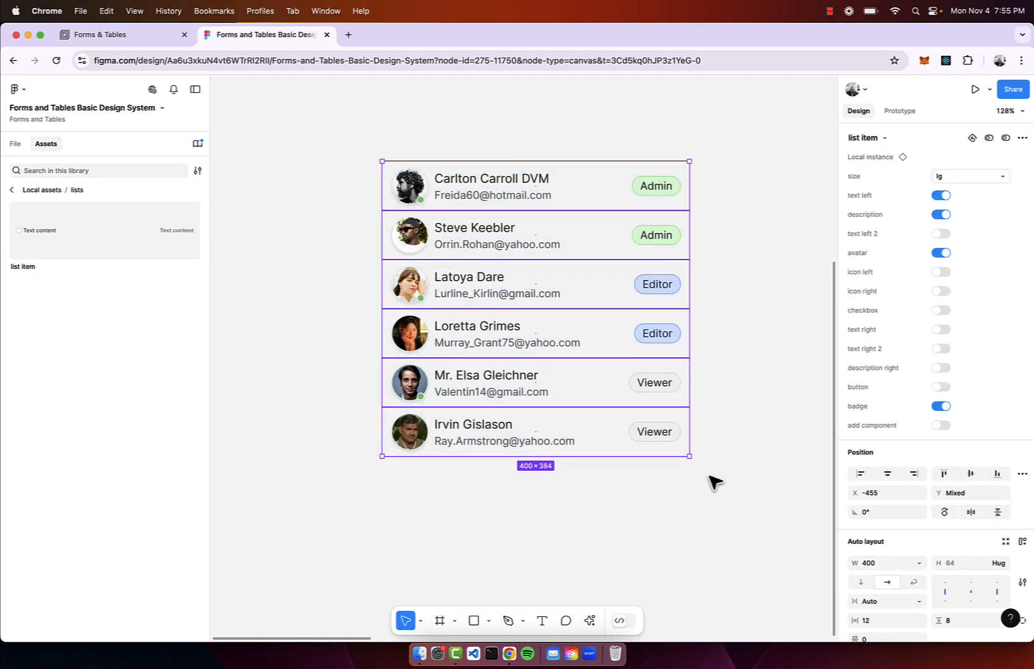
pyautogui.hotkey('shift', 'a')
# - Set the width of the six rows to fill their container and widen the frame to about 415
pyautogui.press('Return')
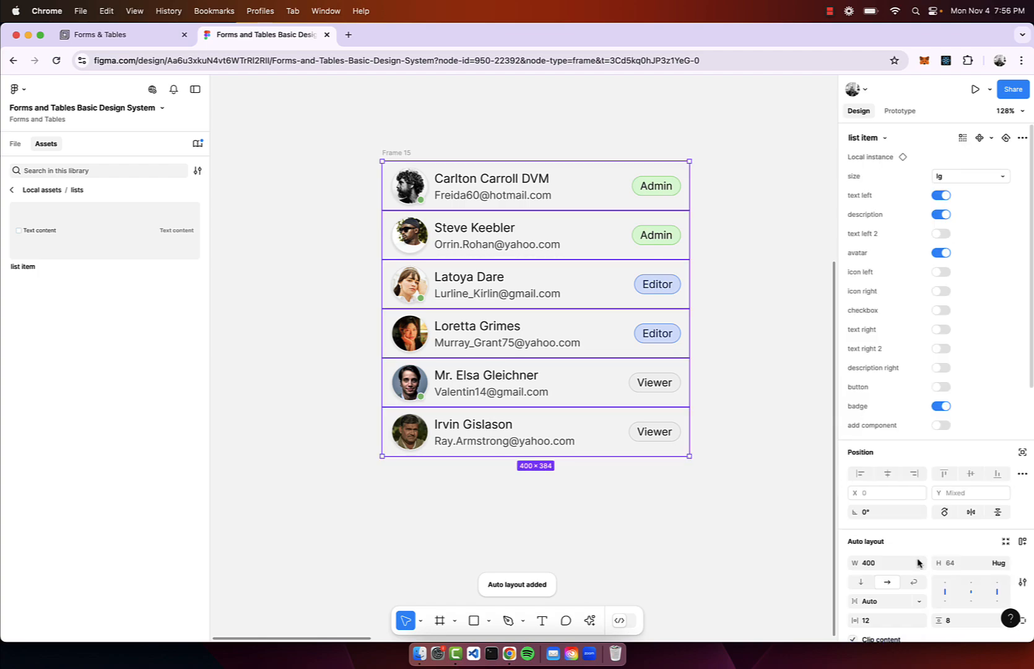
pyautogui.click(756, 384)
pyautogui.click(400, 153)
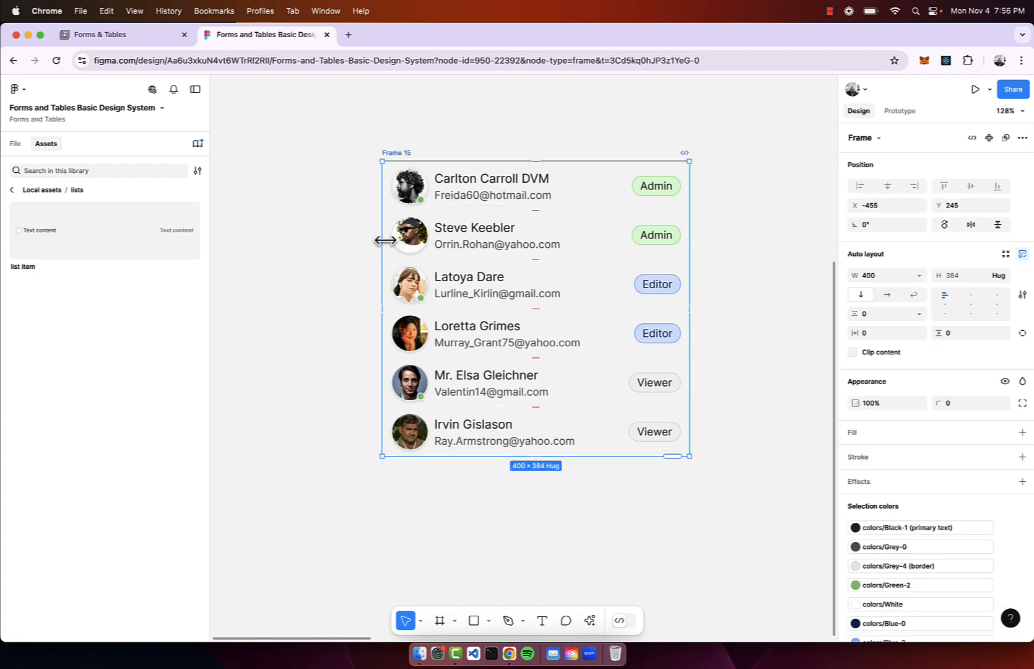
pyautogui.moveTo(385, 240)
pyautogui.mouseDown()
pyautogui.moveTo(305, 240)
pyautogui.moveTo(370, 239)
pyautogui.mouseUp()
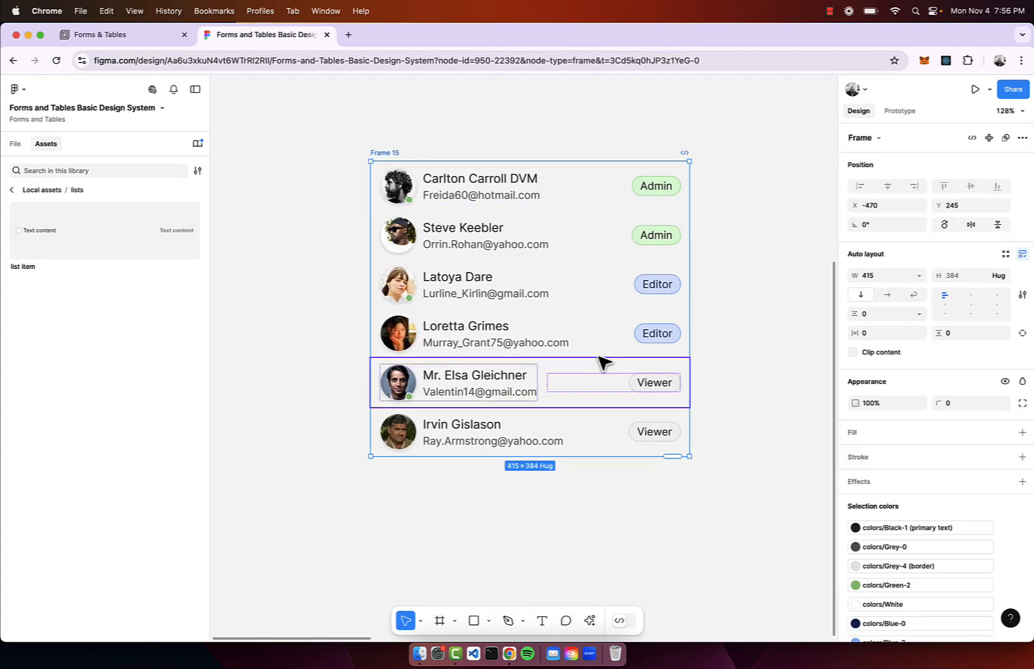
# - Examine the text style and fill colour options of the first row's e-mail text
pyautogui.scroll(-5, 603, 363)
pyautogui.doubleClick(551, 239)
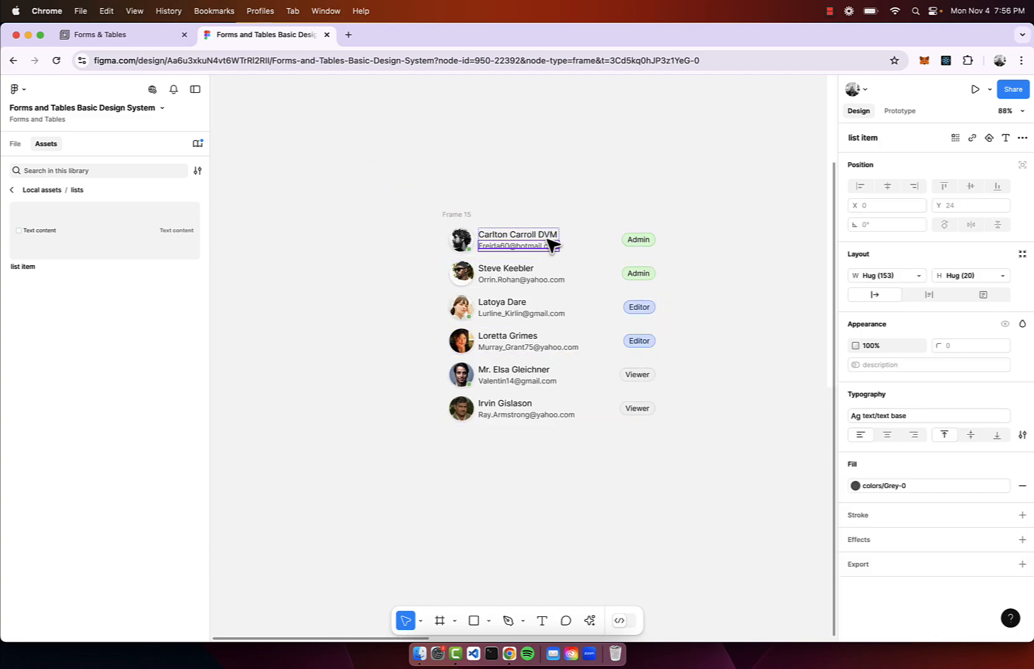
pyautogui.click(866, 413)
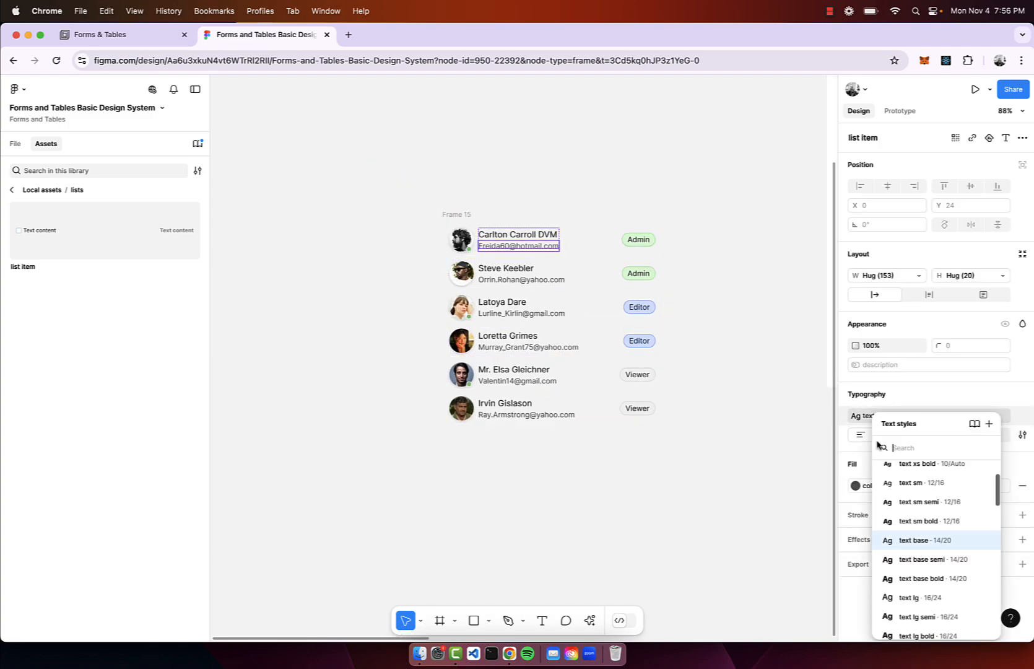
pyautogui.click(854, 487)
pyautogui.click(855, 487)
pyautogui.click(675, 542)
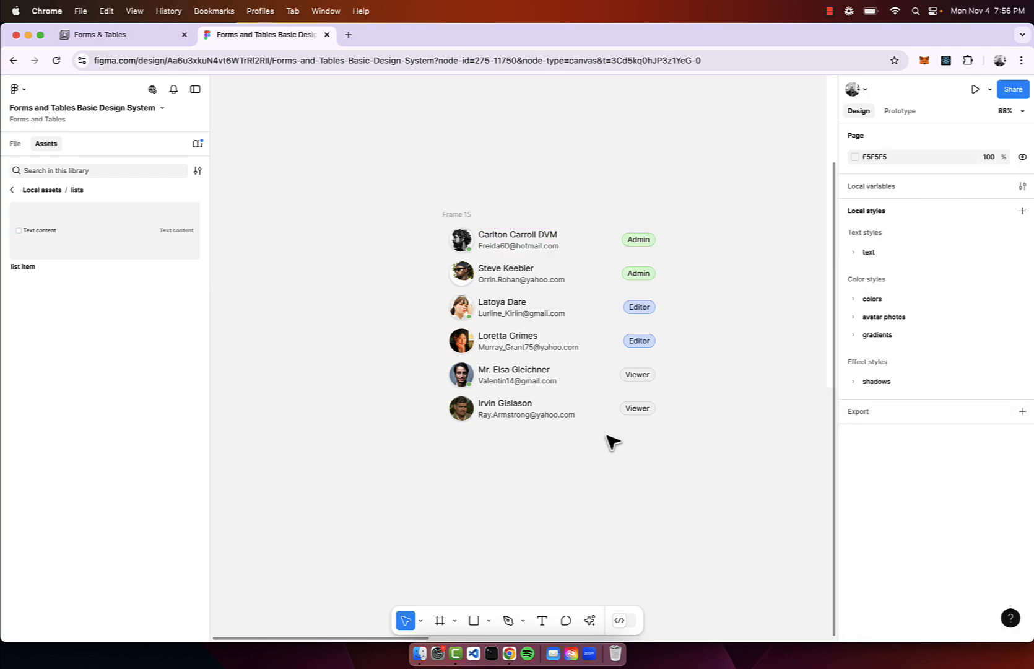
# - Add a 1 px colors/Grey-4 (border) inside stroke to all six rows and limit it to the bottom side
pyautogui.scroll(3, 478, 270)
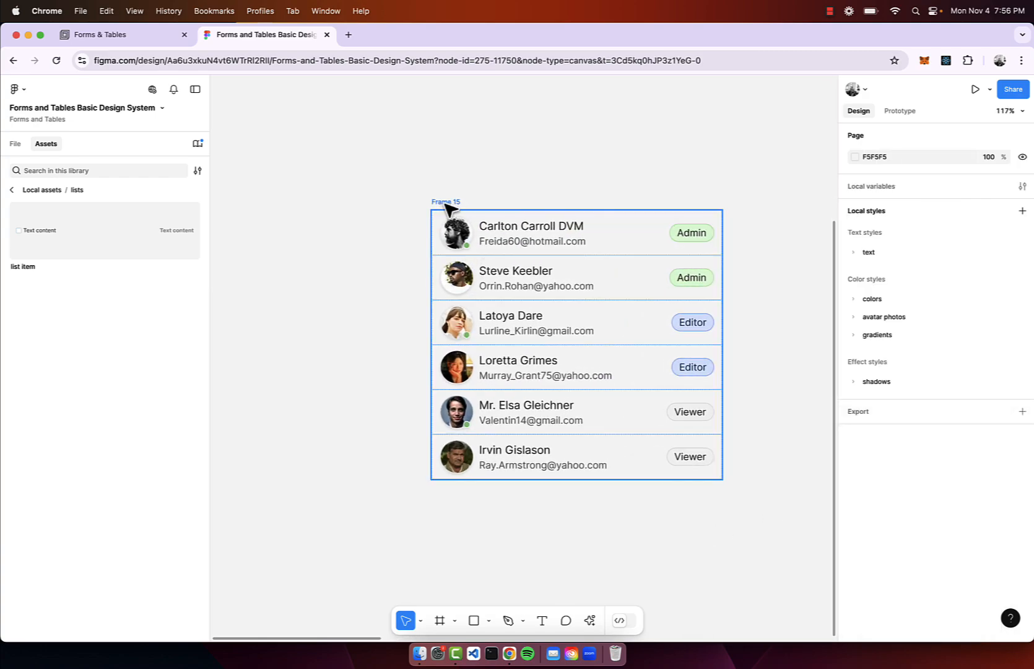
pyautogui.click(447, 206)
pyautogui.hscroll(3, 450, 208)
pyautogui.press('Return')
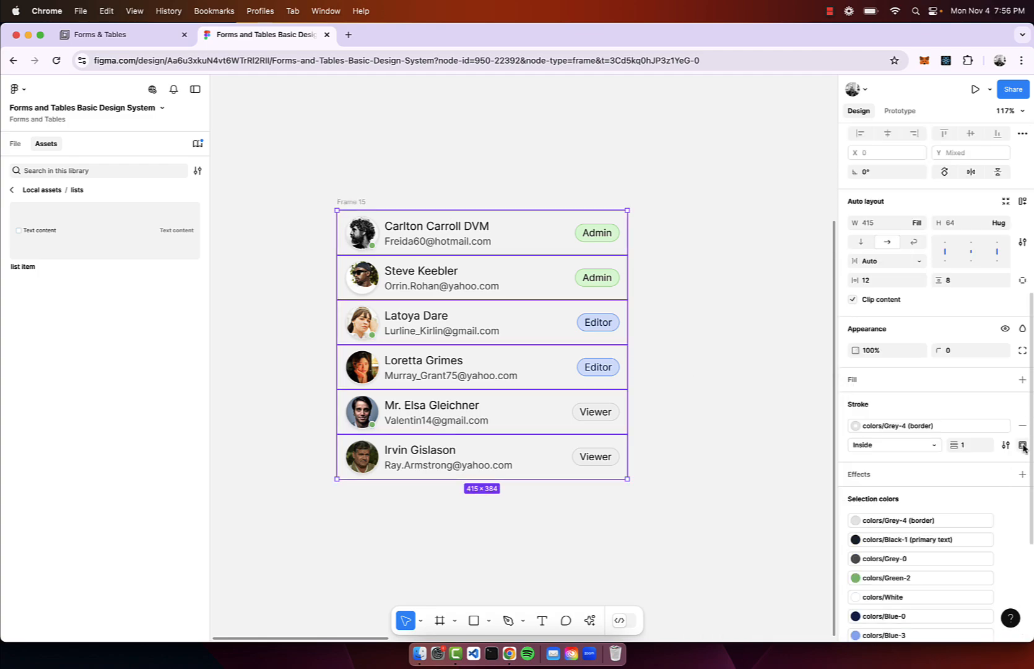
pyautogui.click(1022, 447)
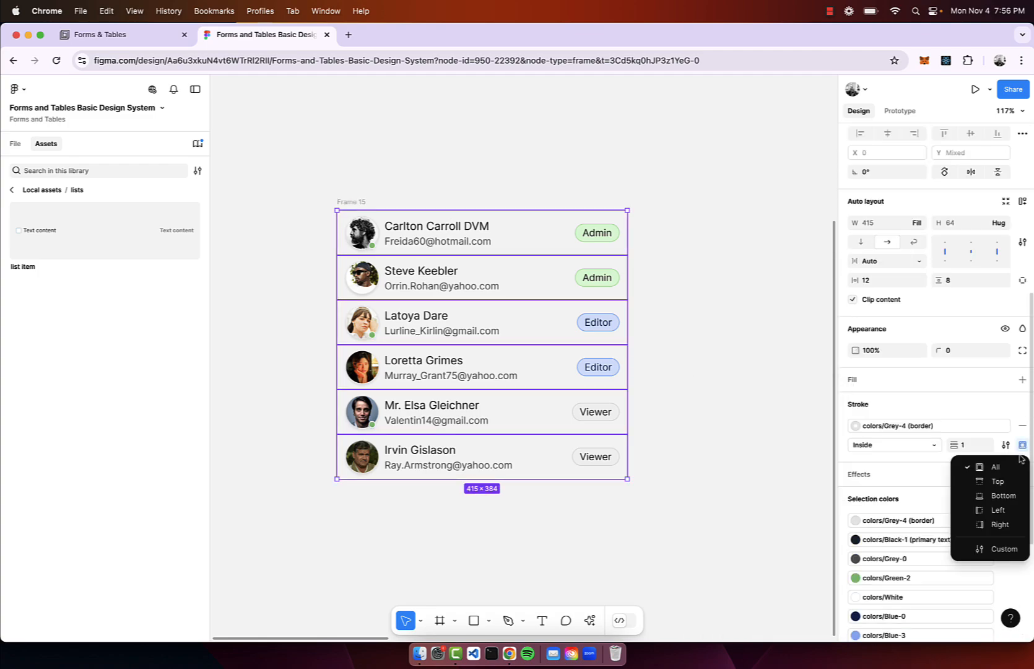
pyautogui.click(1013, 495)
pyautogui.click(463, 190)
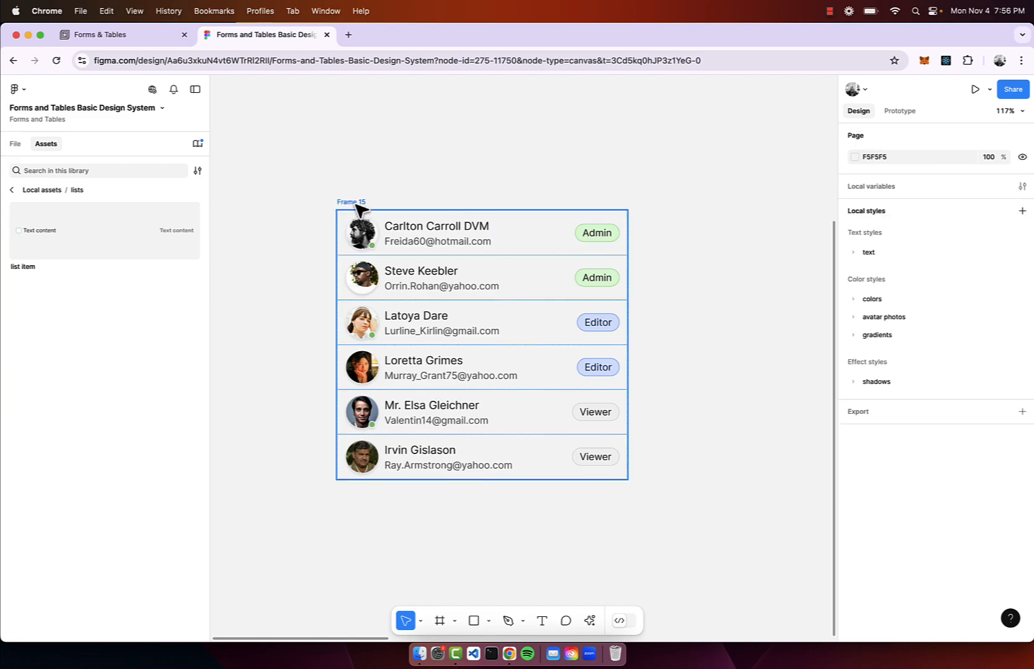
# - Fill the list frame with colors/White and set its horizontal and vertical padding to 12
pyautogui.click(356, 206)
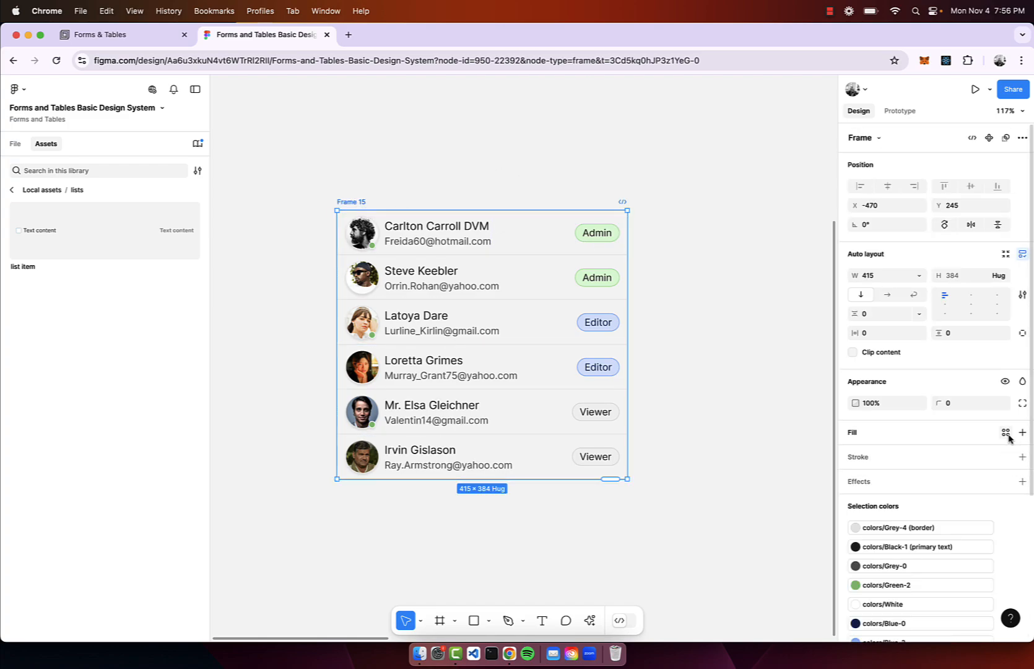
pyautogui.click(1005, 432)
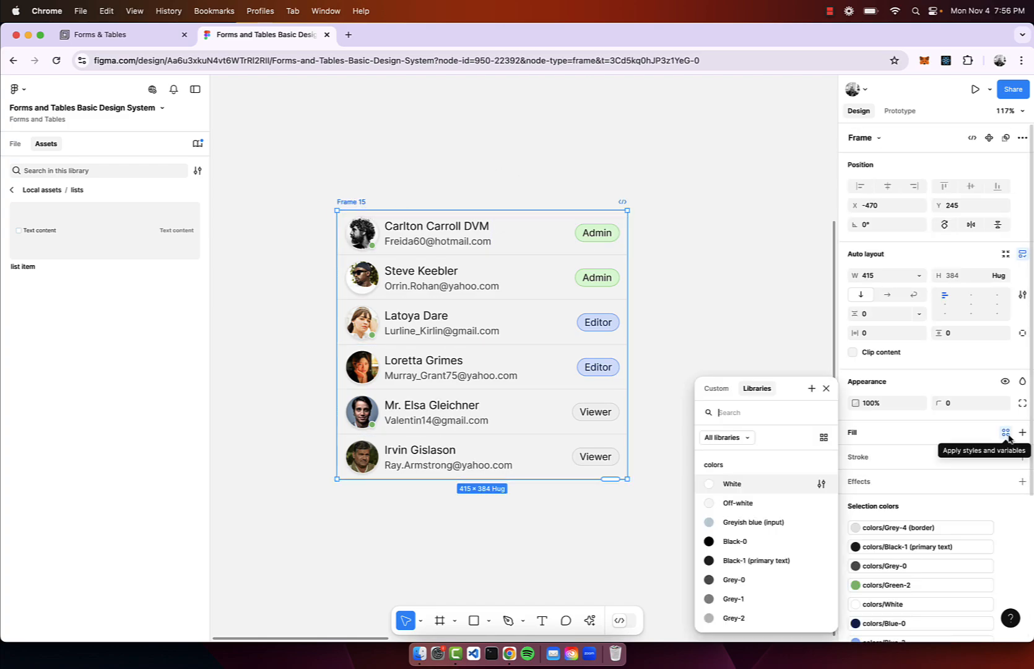
pyautogui.click(739, 490)
pyautogui.hscroll(-2, 722, 445)
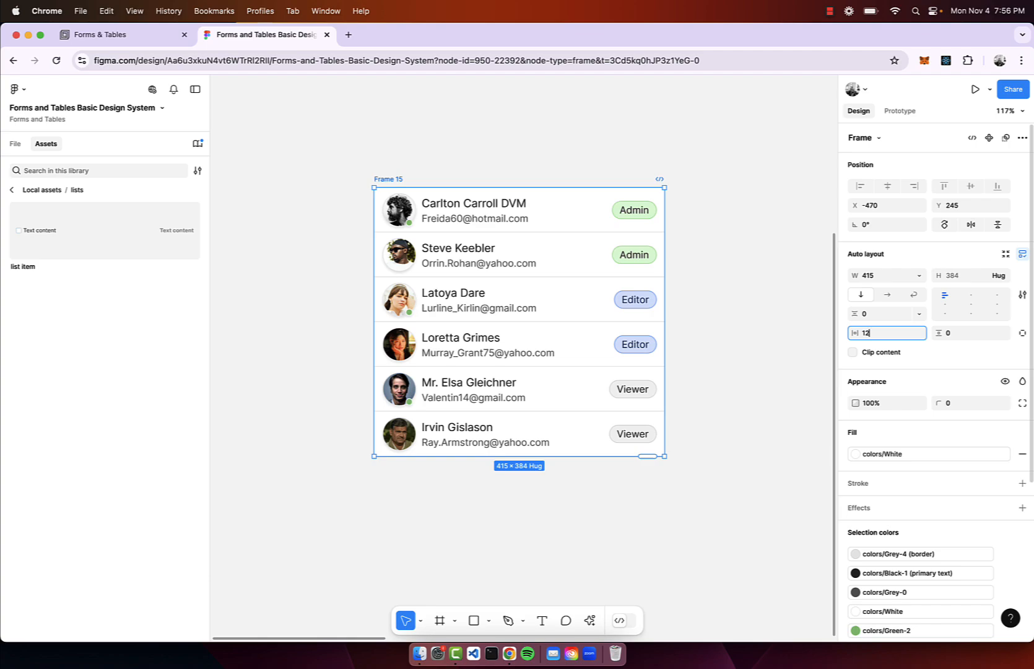
pyautogui.click(968, 340)
pyautogui.write('12')
pyautogui.press('Return')
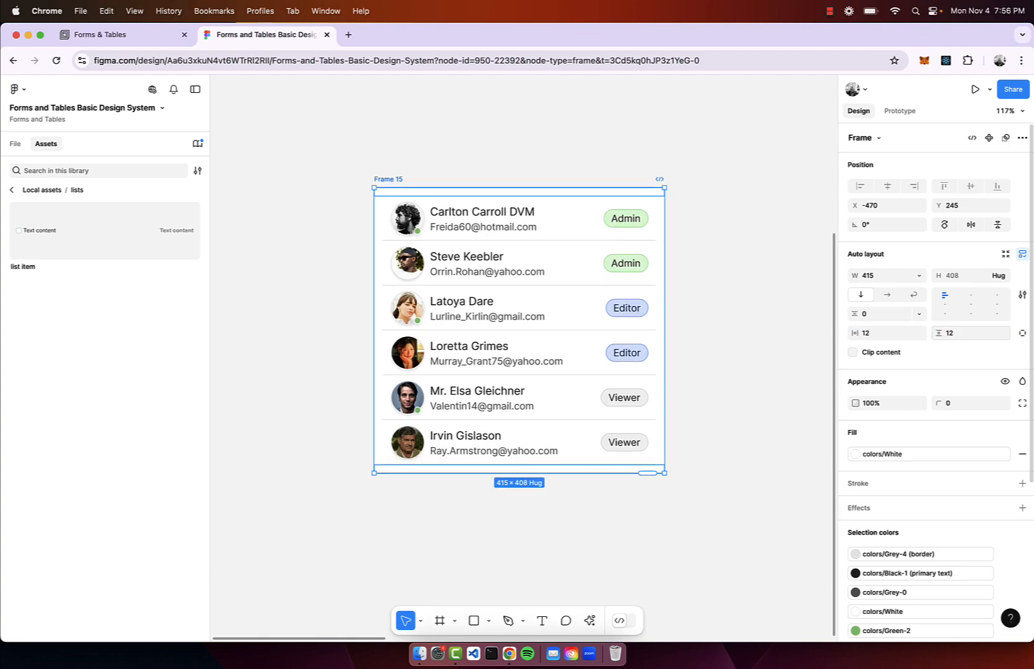
pyautogui.click(721, 253)
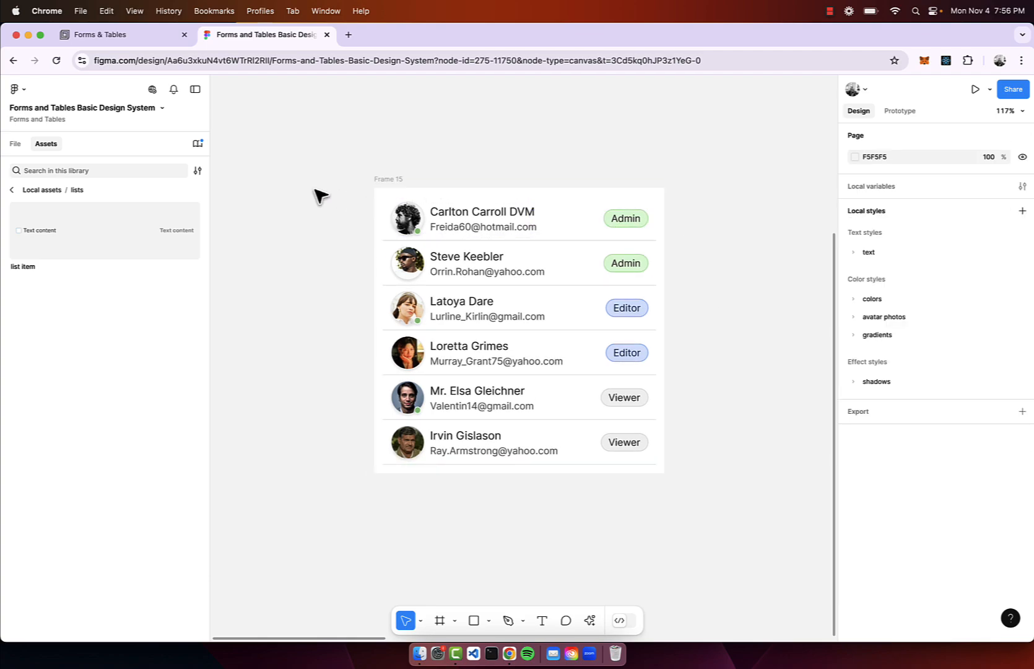
# - Turn on content clipping for the list frame and set its corner radius to 8
pyautogui.click(387, 182)
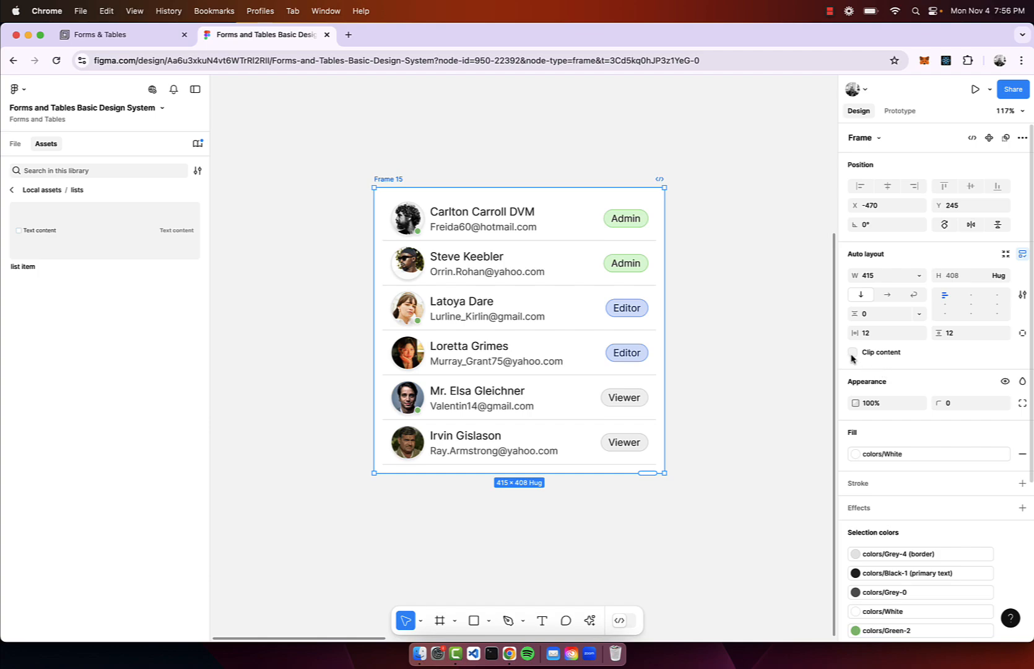
pyautogui.click(970, 403)
pyautogui.write('8')
pyautogui.click(716, 282)
# - Remove the bottom stroke from the last row of the list
pyautogui.hscroll(3, 619, 359)
pyautogui.click(522, 436)
pyautogui.scroll(-10, 998, 545)
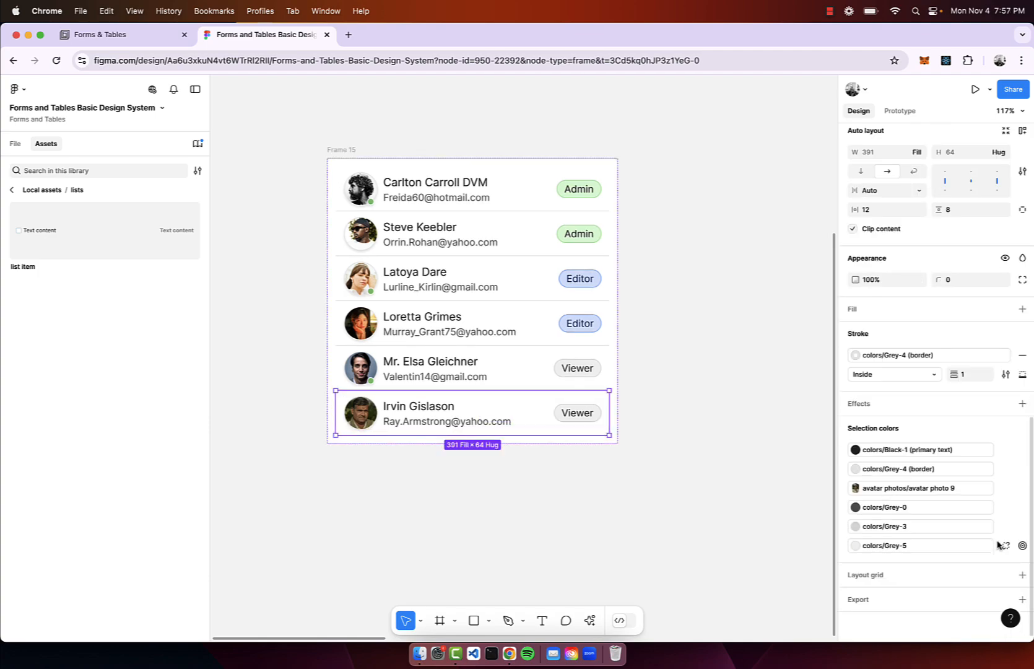
pyautogui.click(1022, 355)
pyautogui.click(692, 530)
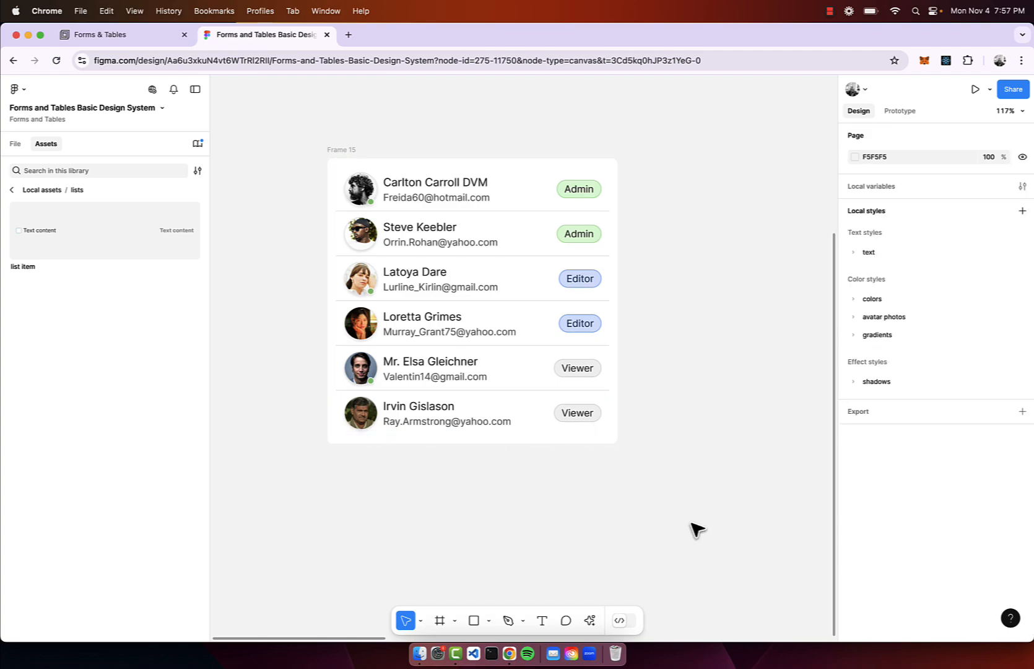
# - Widen the list frame to about 441 and place a duplicate of it to the left of the original
pyautogui.click(341, 151)
pyautogui.moveTo(326, 258)
pyautogui.mouseDown()
pyautogui.moveTo(277, 258)
pyautogui.moveTo(309, 253)
pyautogui.mouseUp()
pyautogui.scroll(-5, 309, 253)
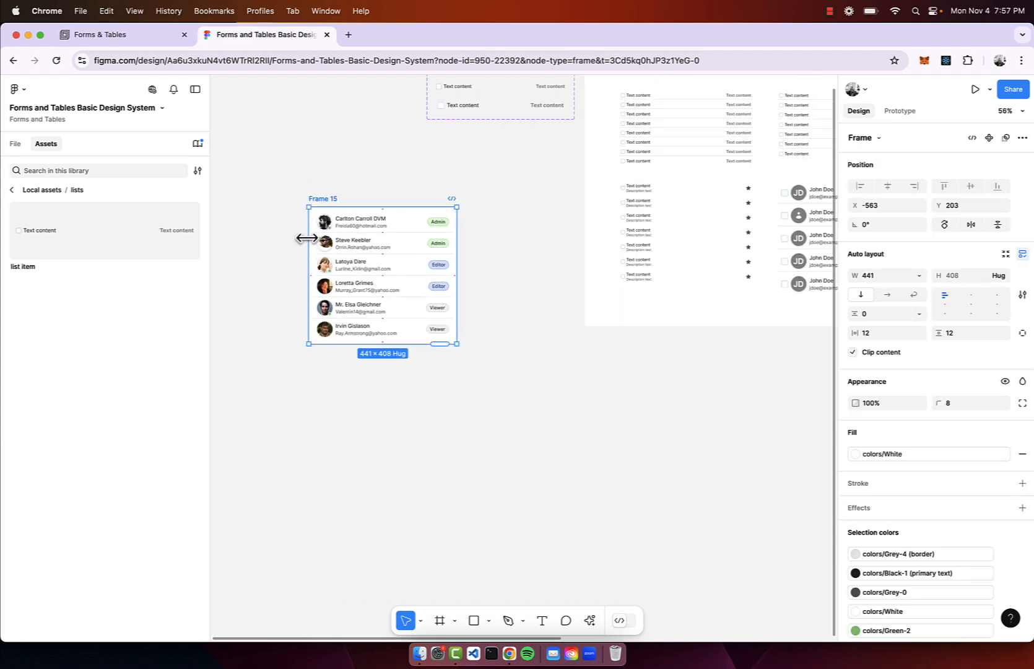
pyautogui.hscroll(-5, 346, 229)
pyautogui.scroll(2, 347, 229)
pyautogui.moveTo(486, 255); pyautogui.dragTo(318, 249)
# - Remove the stroke from all six rows in the duplicated list frame
pyautogui.scroll(5, 318, 249)
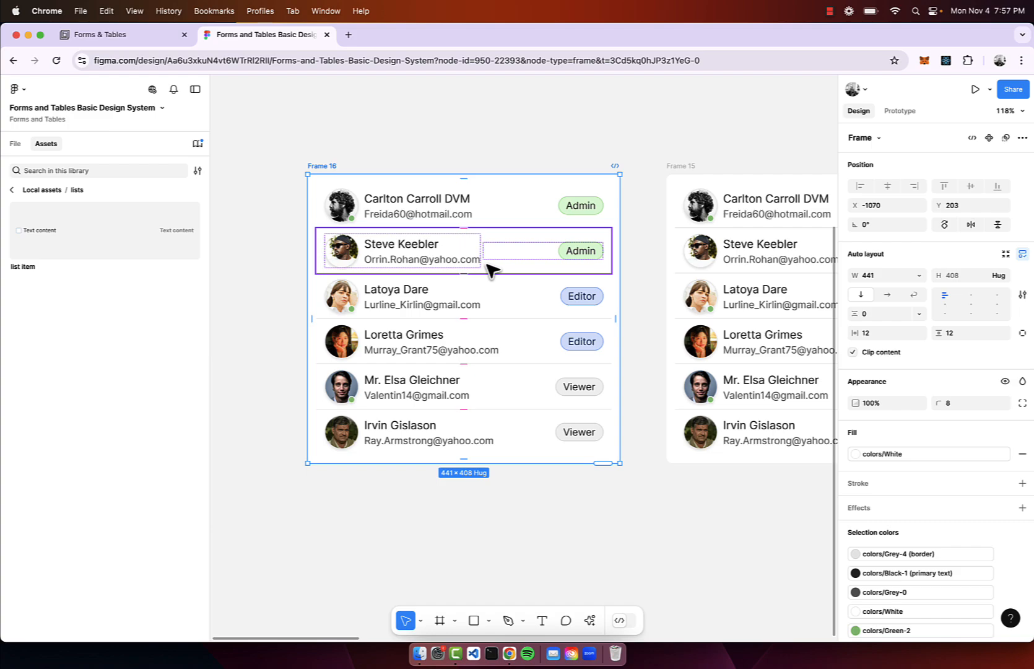
pyautogui.press('Return')
pyautogui.scroll(-2, 1022, 402)
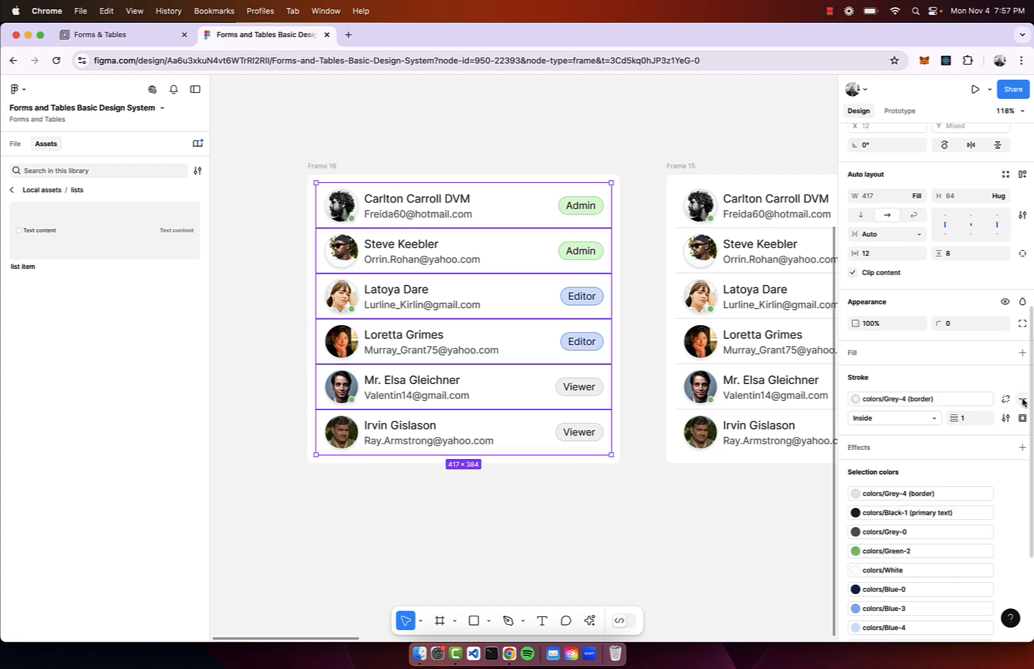
pyautogui.click(1022, 400)
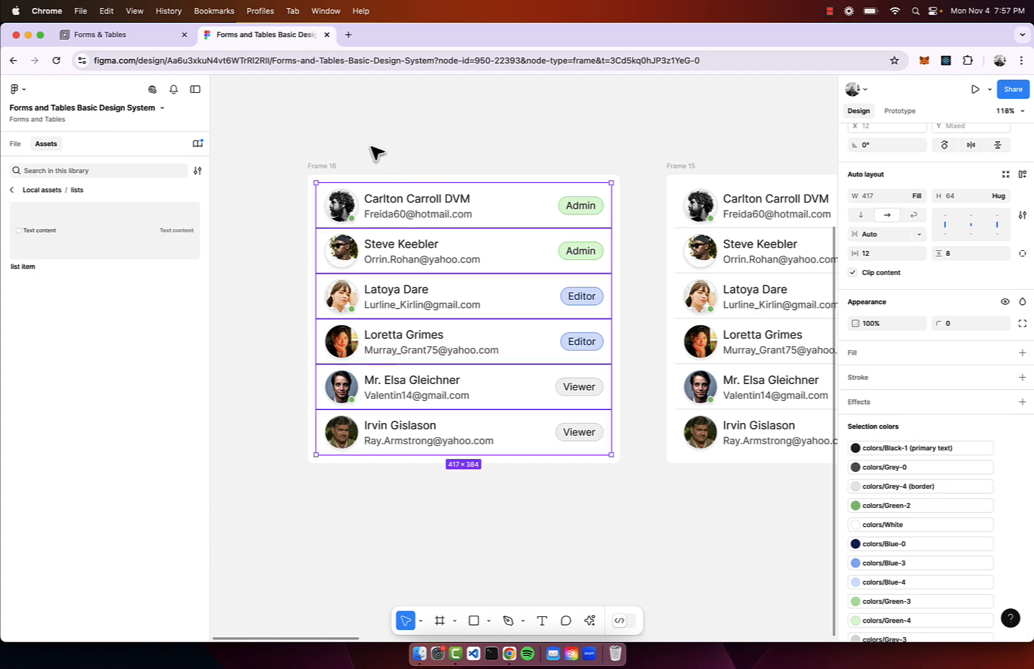
# - Set the duplicated list frame's vertical gap between items to 12 and its fill to colors/Off-white
pyautogui.click(331, 166)
pyautogui.click(888, 313)
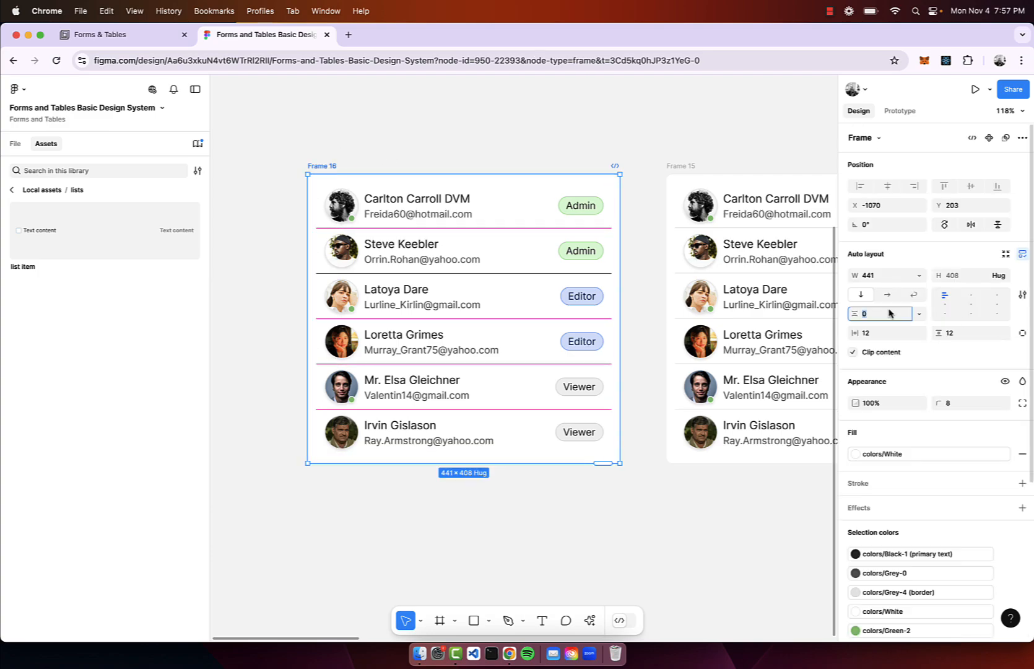
pyautogui.write('12')
pyautogui.press('Return')
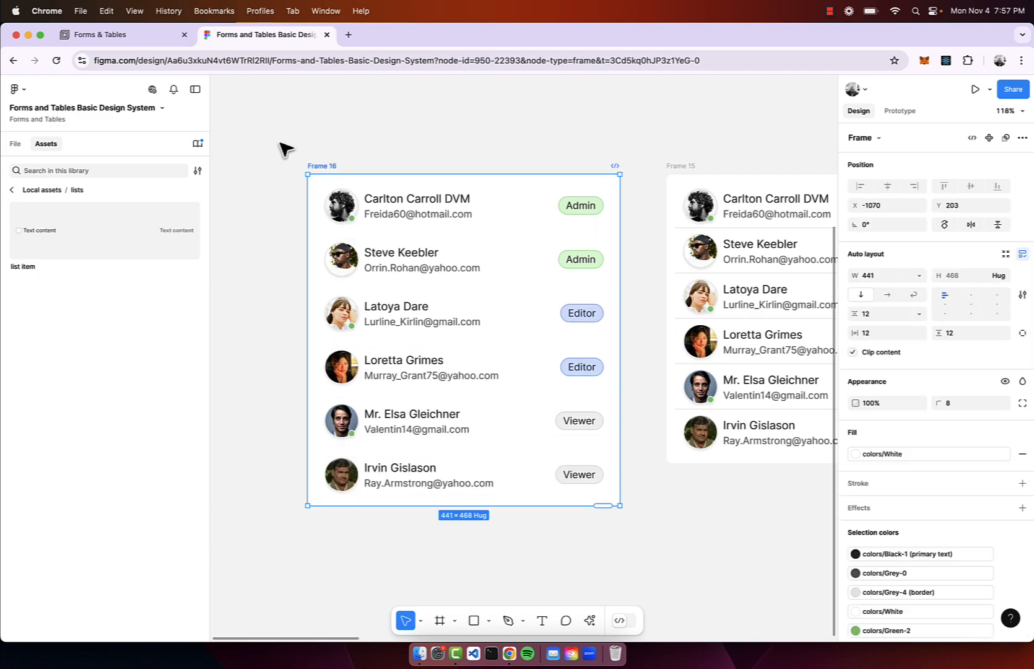
pyautogui.scroll(-3, 323, 157)
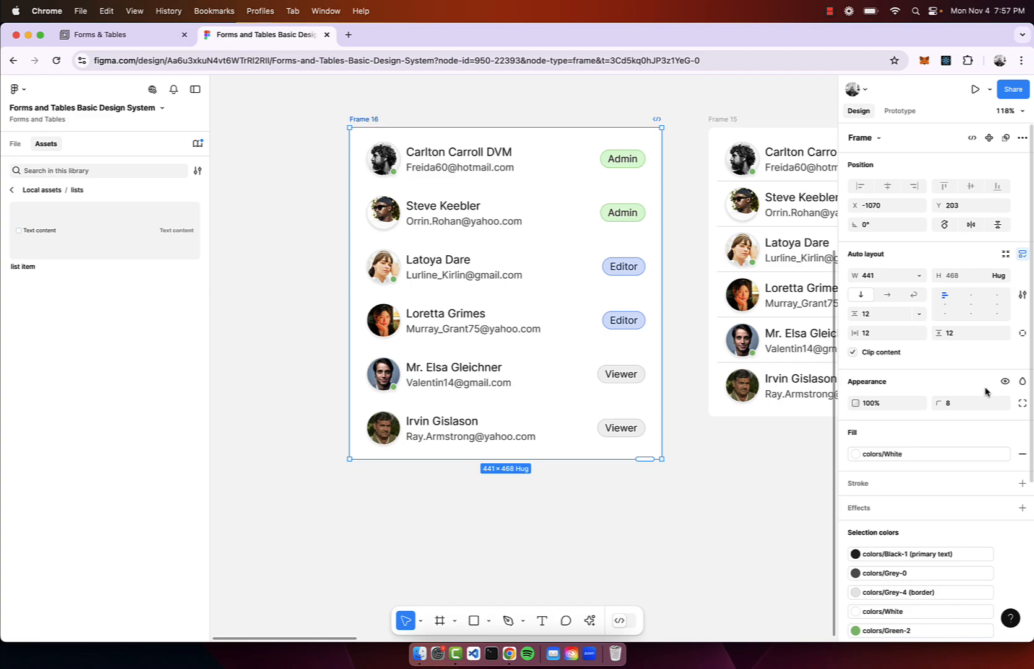
pyautogui.click(954, 455)
pyautogui.press('Escape')
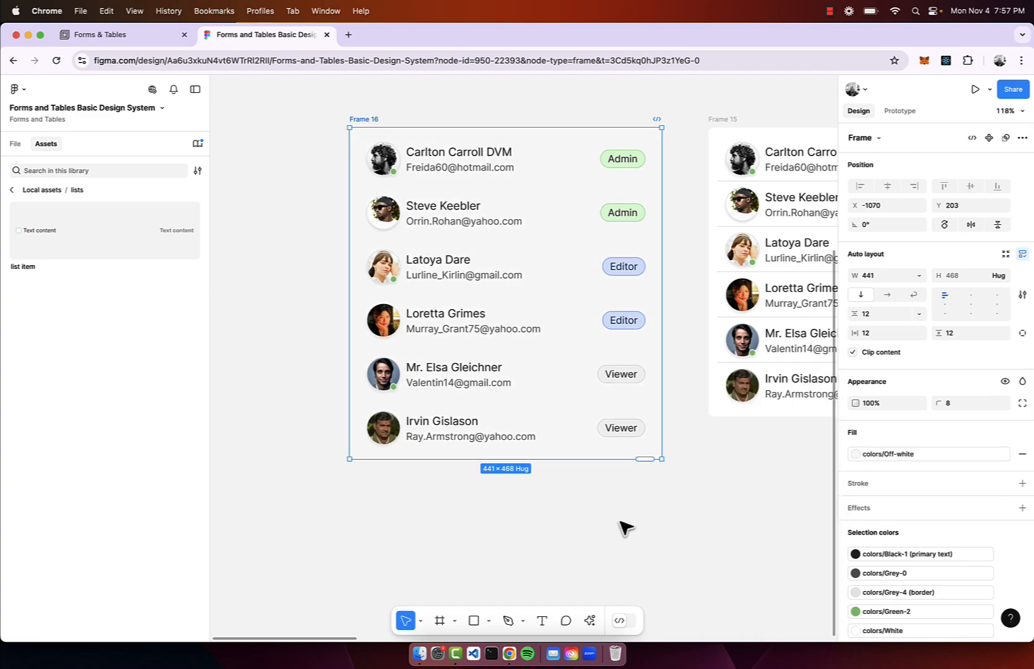
# - Give all six rows of the duplicated list a colors/White fill and a corner radius of 8
pyautogui.press('Return')
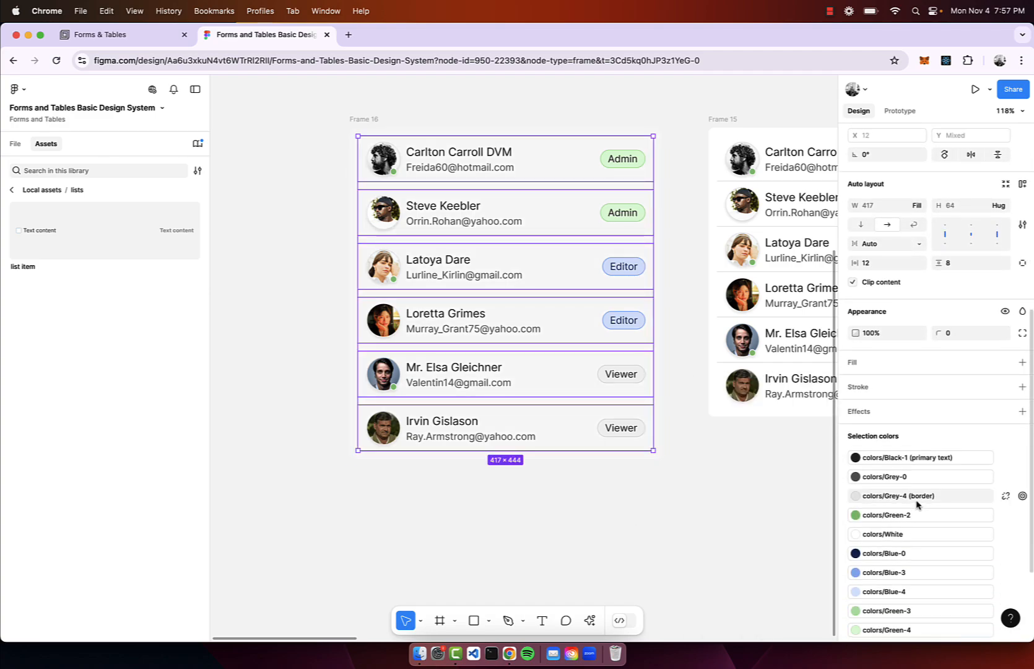
pyautogui.scroll(1, 939, 485)
pyautogui.click(1004, 393)
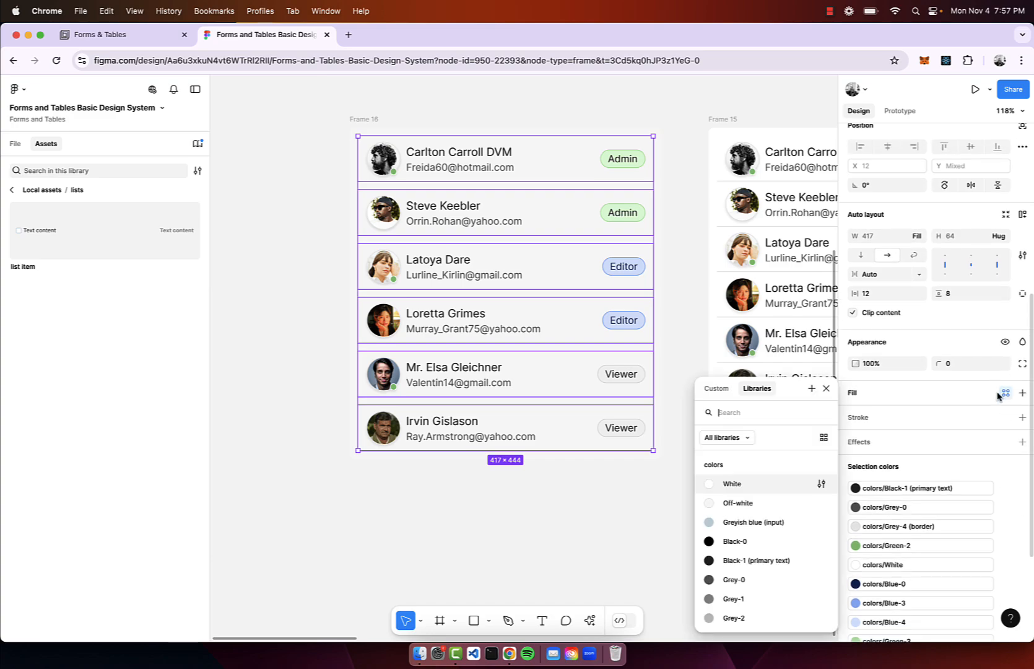
pyautogui.click(756, 482)
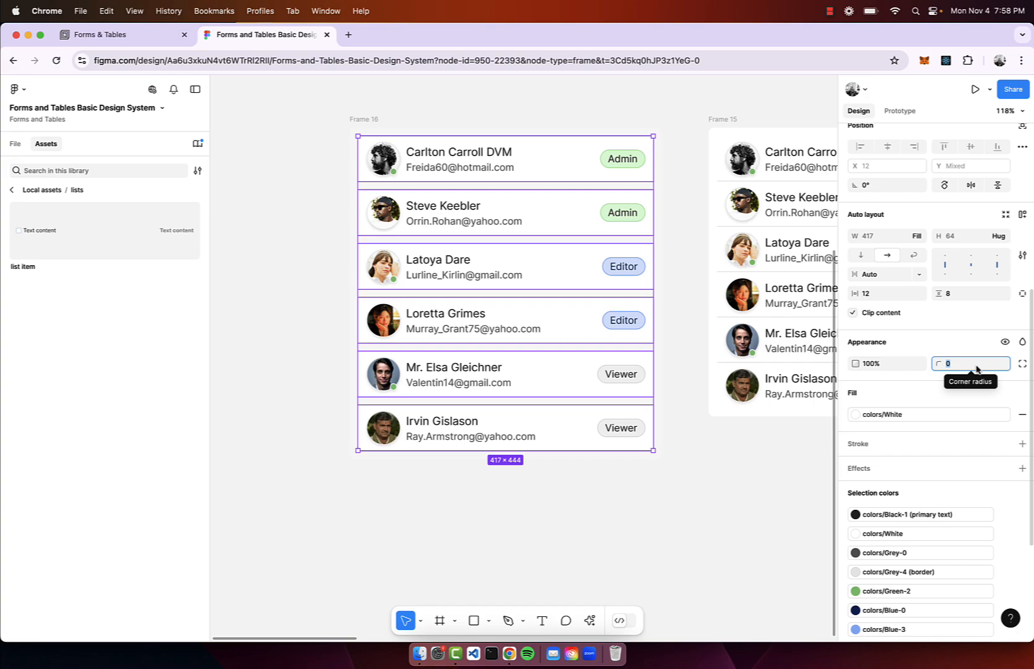
pyautogui.write('8')
pyautogui.press('Return')
# - Apply the shadows/sm effect style to all six rows of the duplicated list
pyautogui.scroll(-1, 977, 484)
pyautogui.scroll(-5, 977, 485)
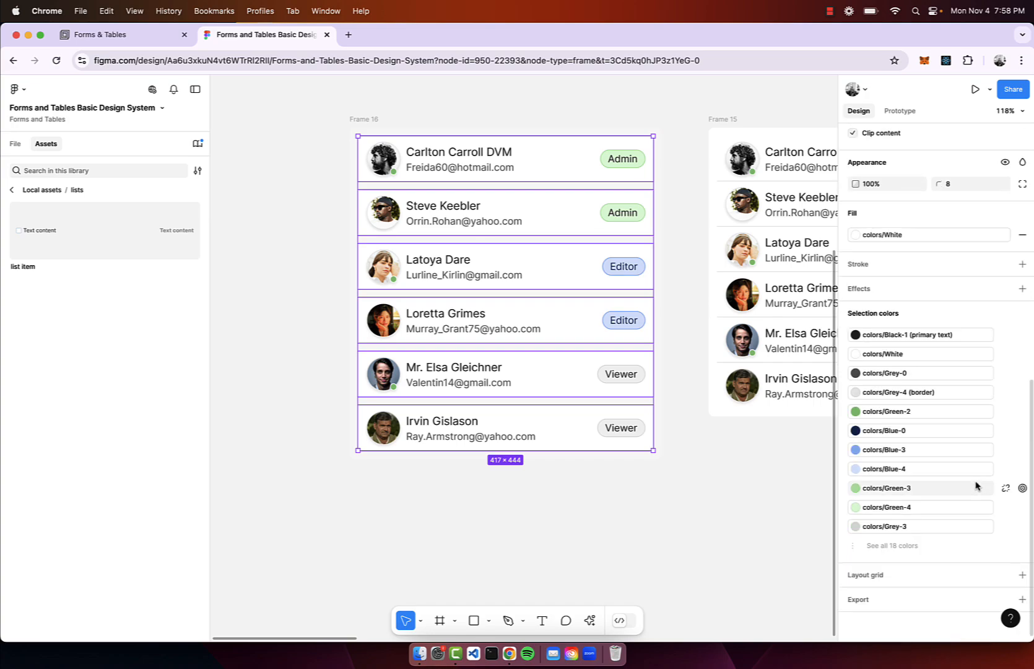
pyautogui.scroll(3, 980, 452)
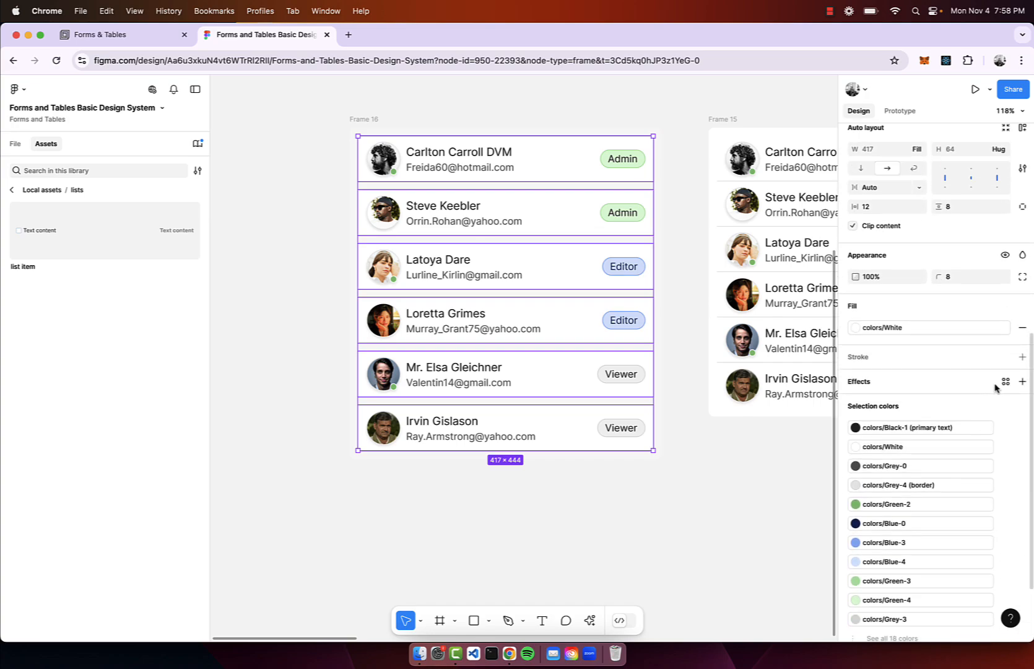
pyautogui.click(1005, 382)
pyautogui.click(751, 494)
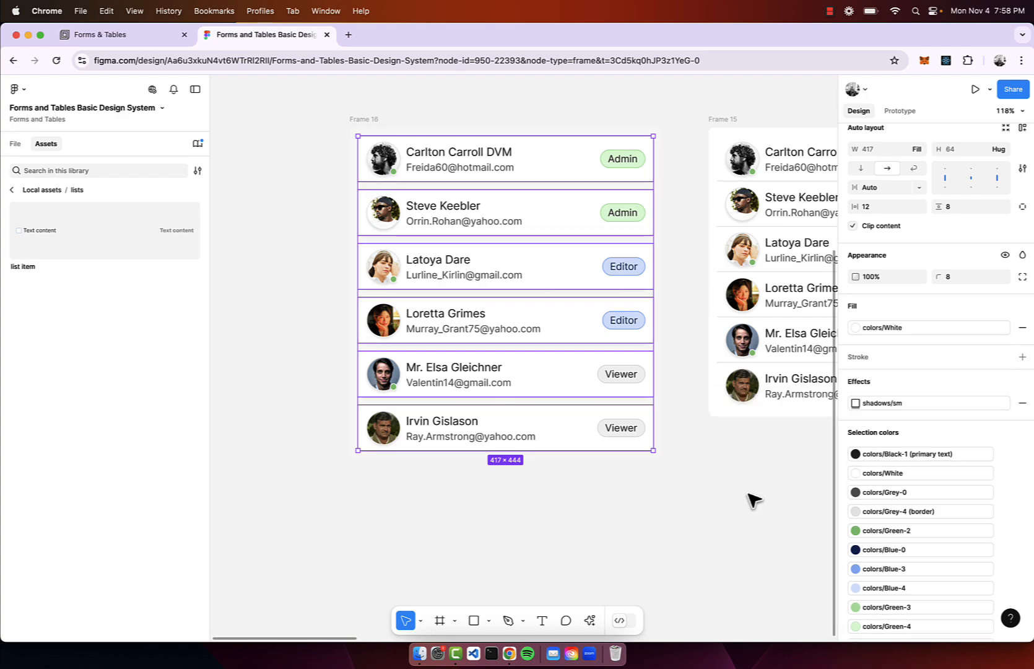
pyautogui.click(750, 494)
# - Look over the user list variants alongside the list item component and the list examples frame
pyautogui.scroll(-3, 438, 152)
pyautogui.scroll(3, 438, 152)
pyautogui.scroll(-6, 438, 153)
pyautogui.click(507, 254)
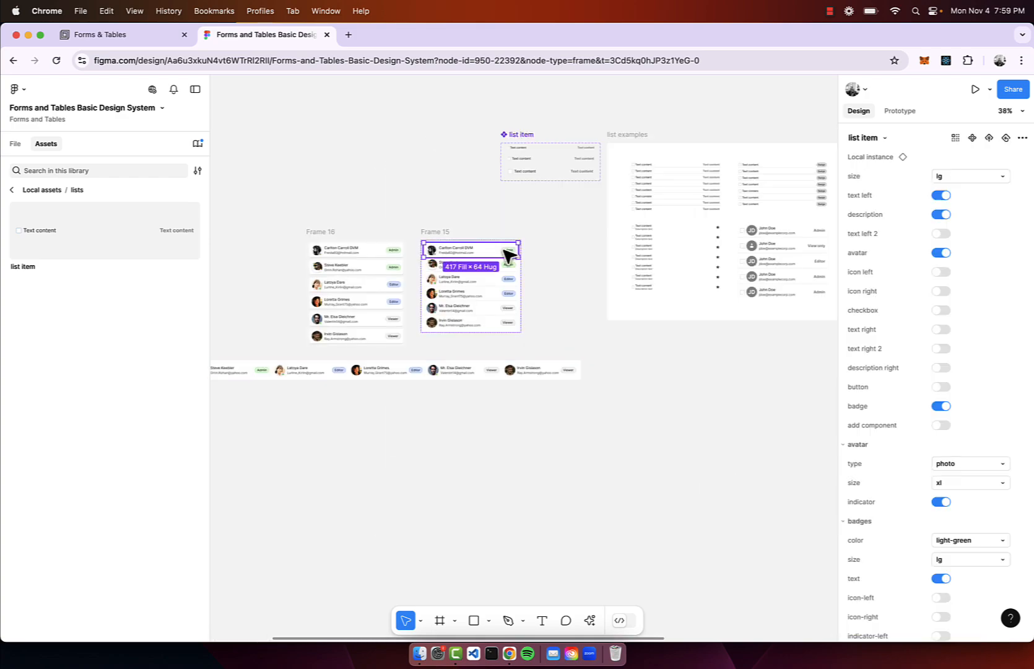
pyautogui.scroll(4, 547, 203)
pyautogui.click(557, 151)
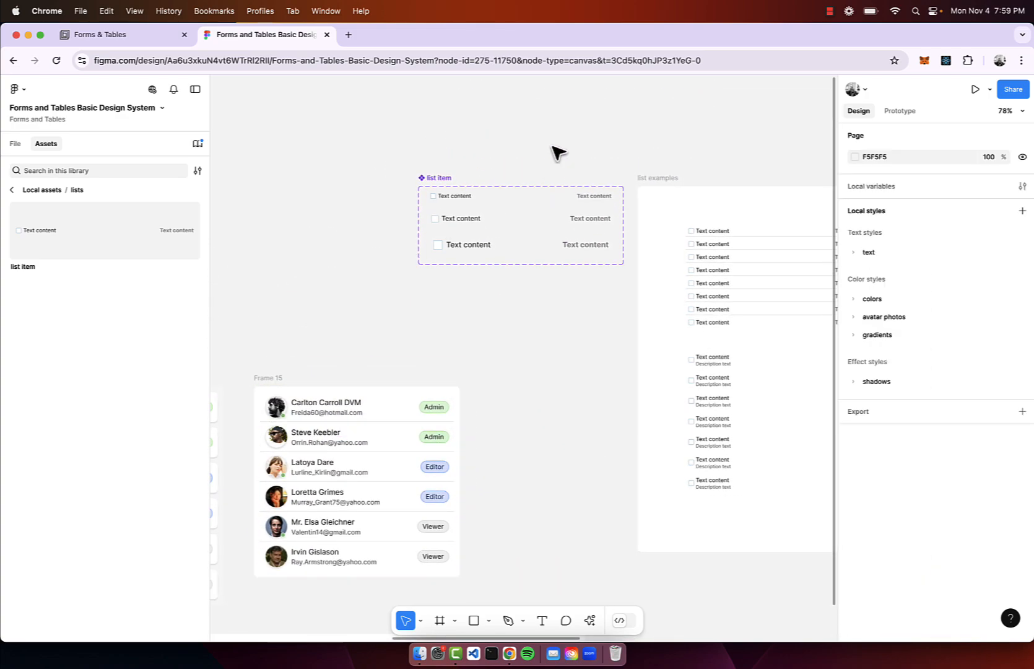
# - Show the file's pages and layers in place of the component assets
pyautogui.click(13, 144)
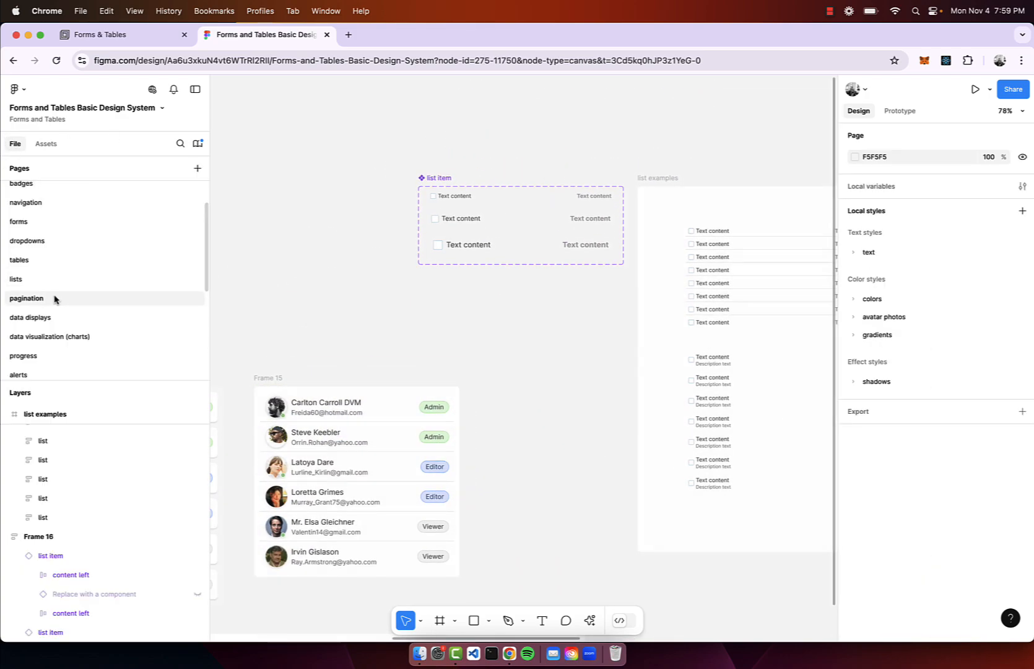